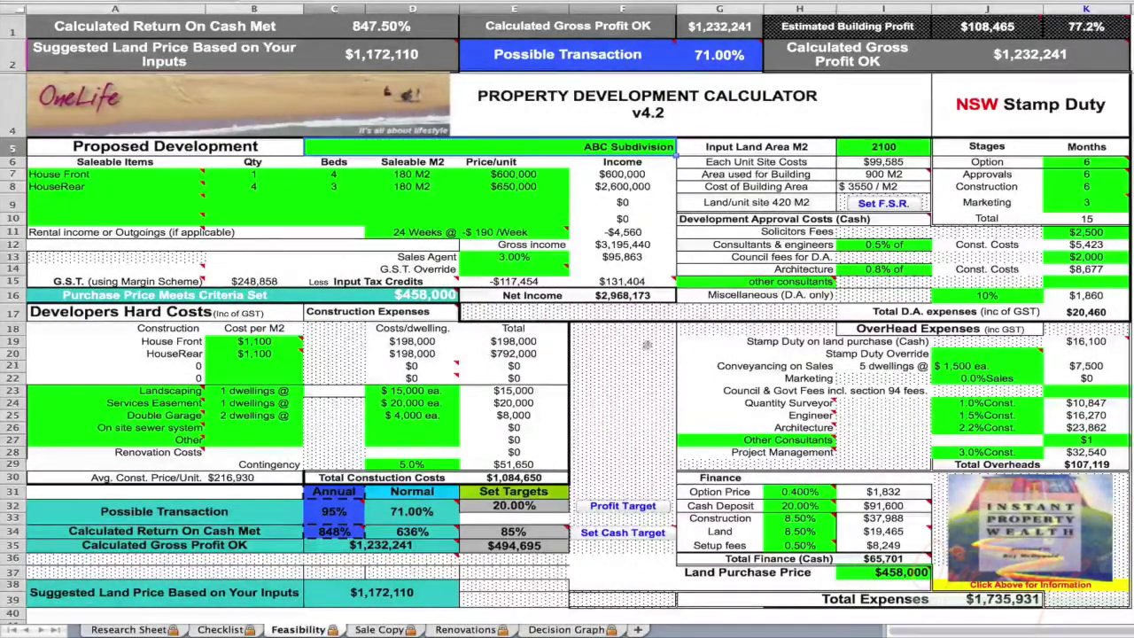
Step: On the Research Sheet, enter the date 15/12/13 and the property's street address
mouse_move(440, 368)
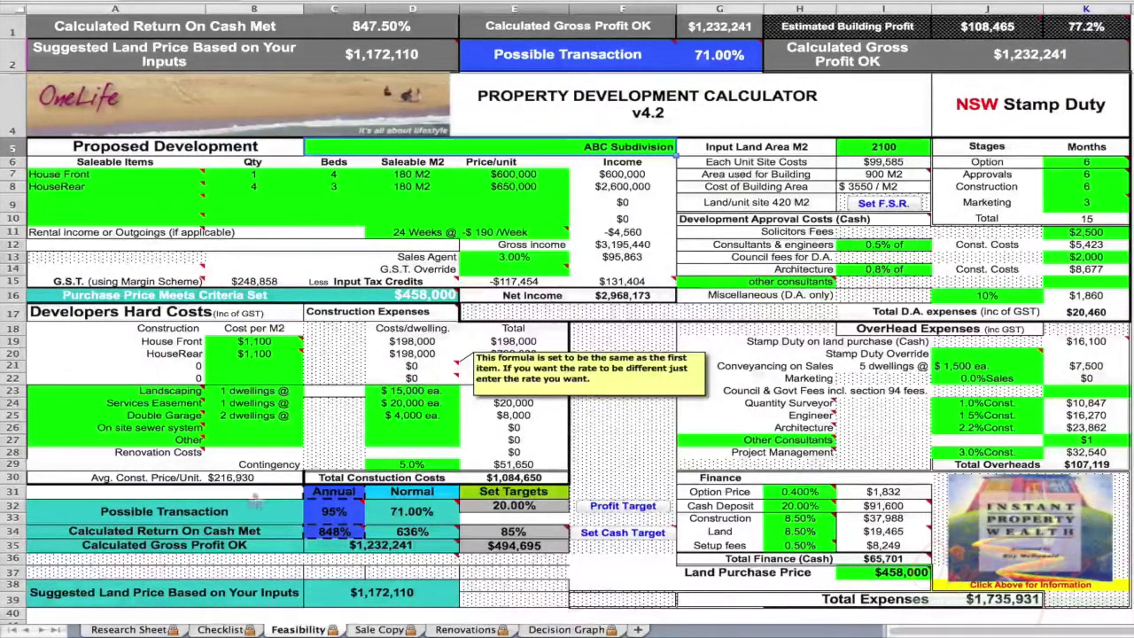
click(128, 629)
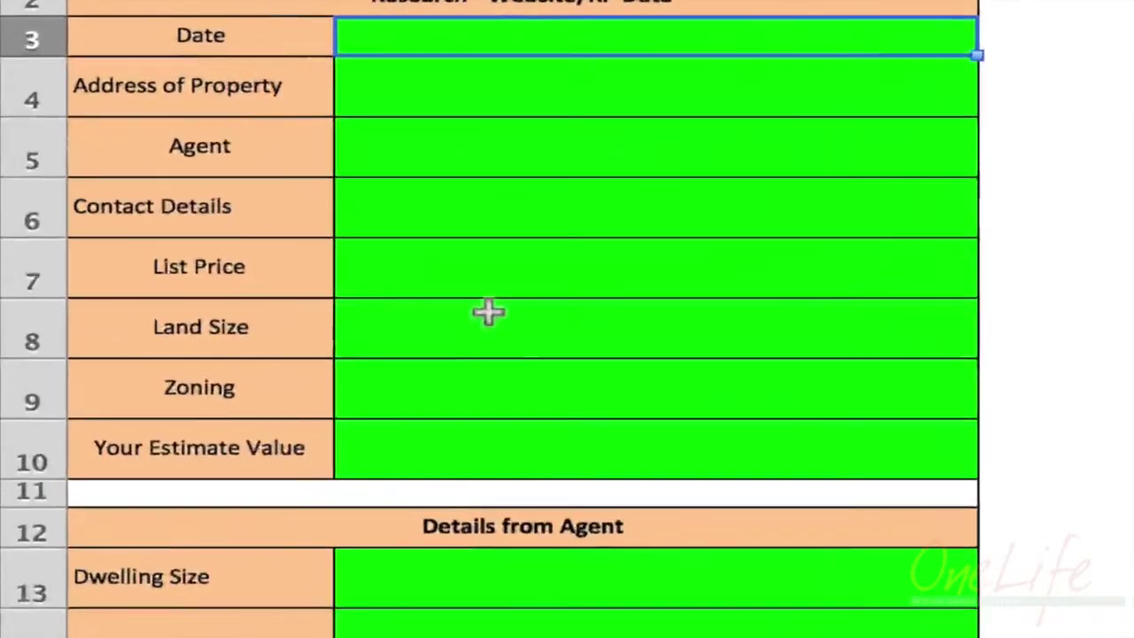
text(15/)
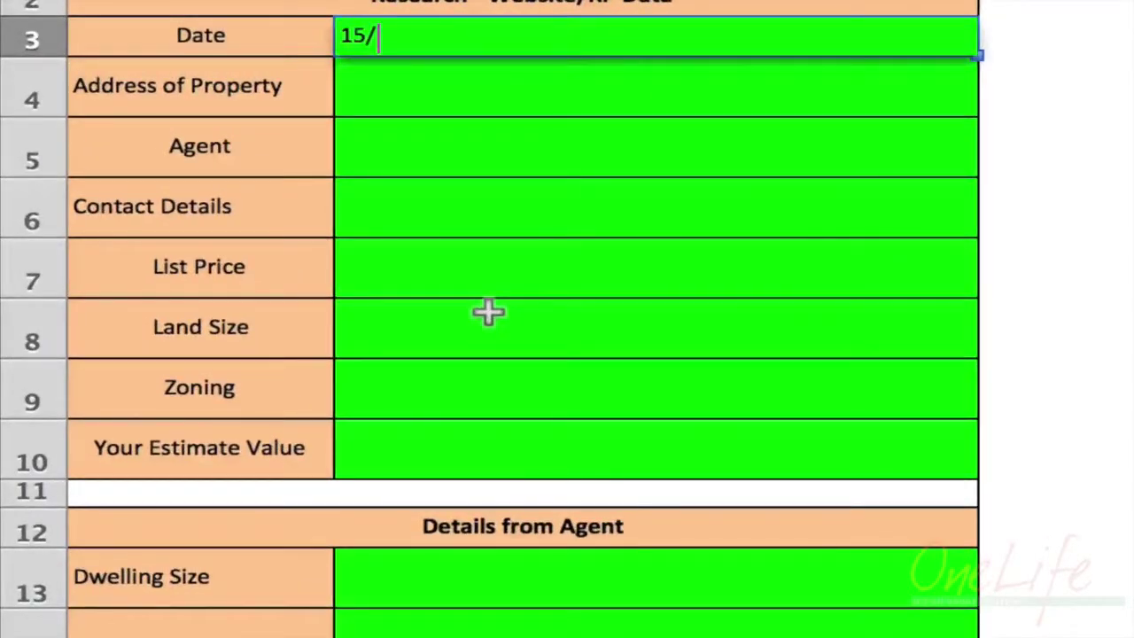
text(12/13)
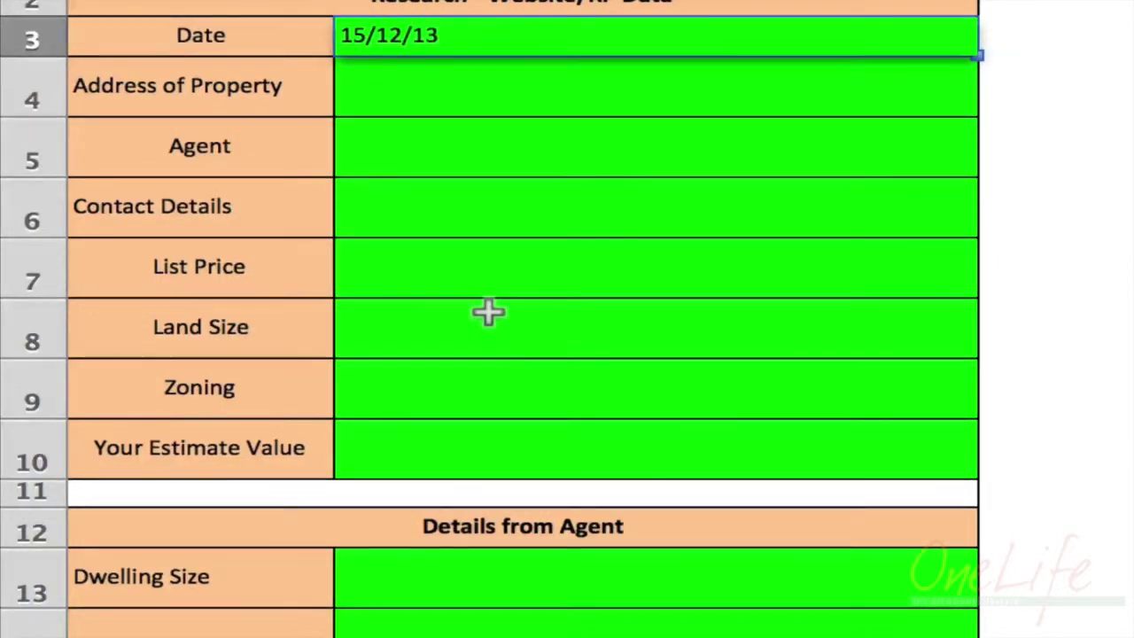
key(Return)
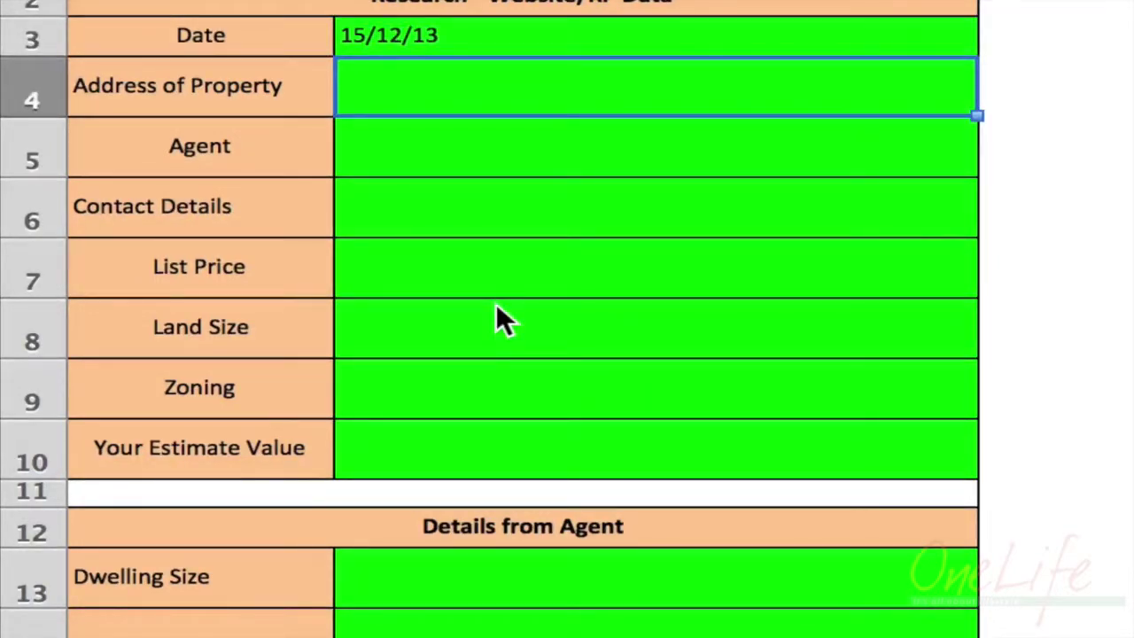
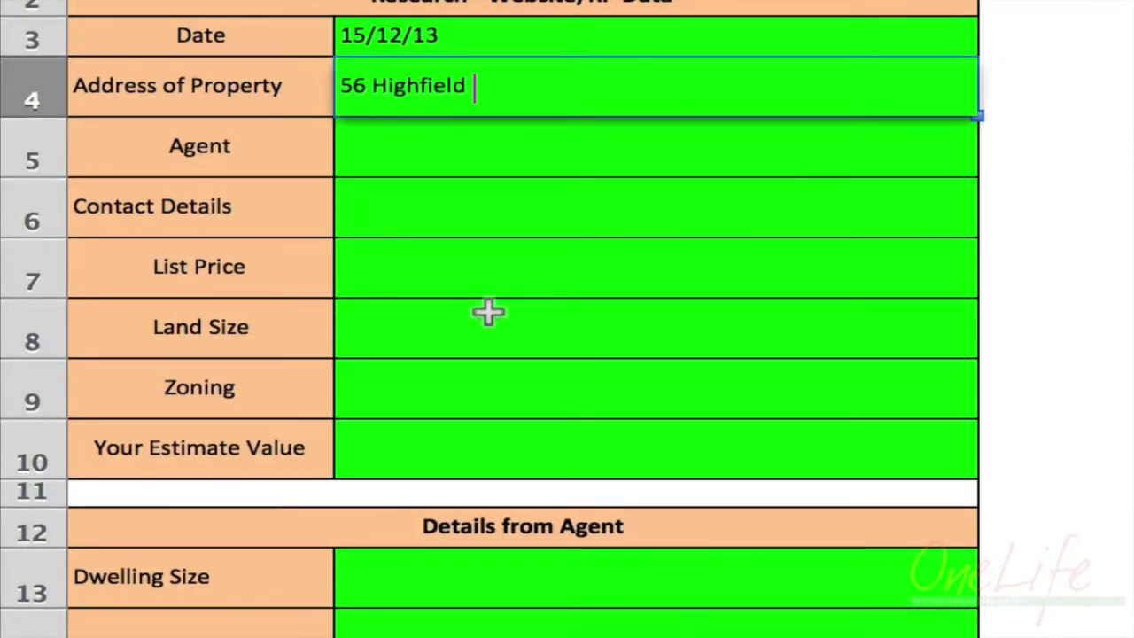
key(Return)
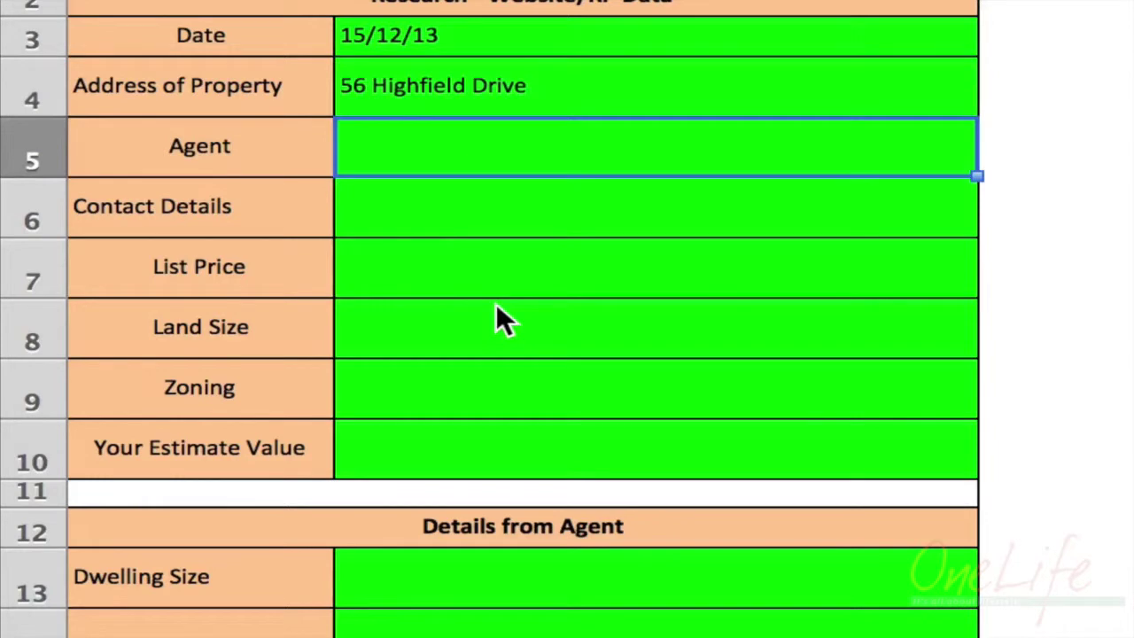
Step: Enter the agent's name, leave contact details blank, and set the list price to $440,000
text(Ag)
key(BackSpace)
key(BackSpace)
text(Mr Johns)
key(Return)
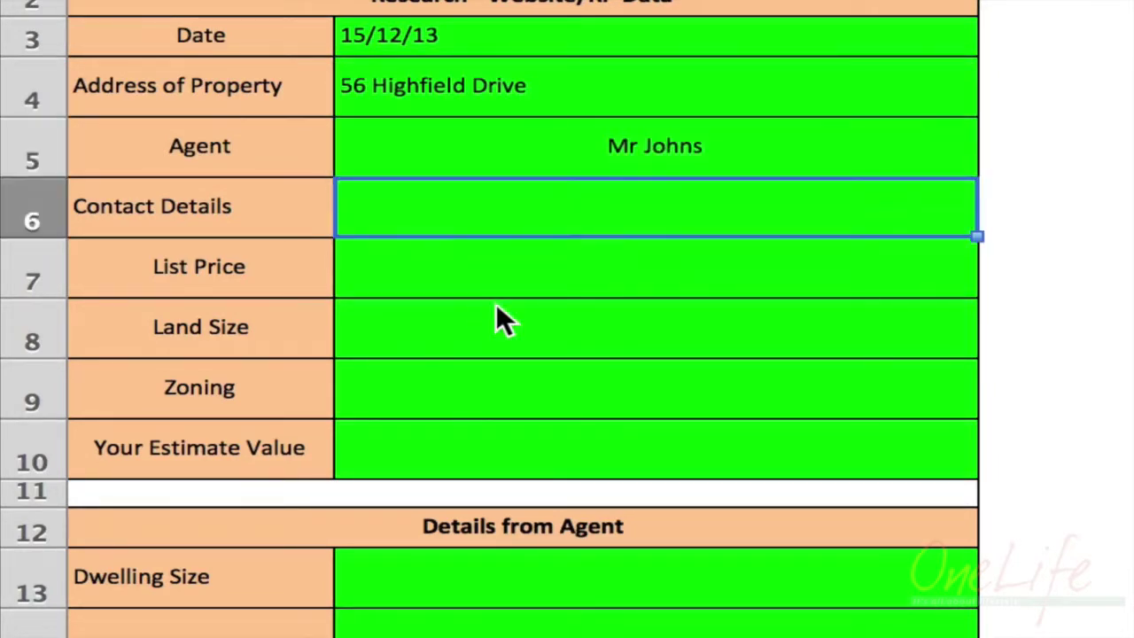
key(Return)
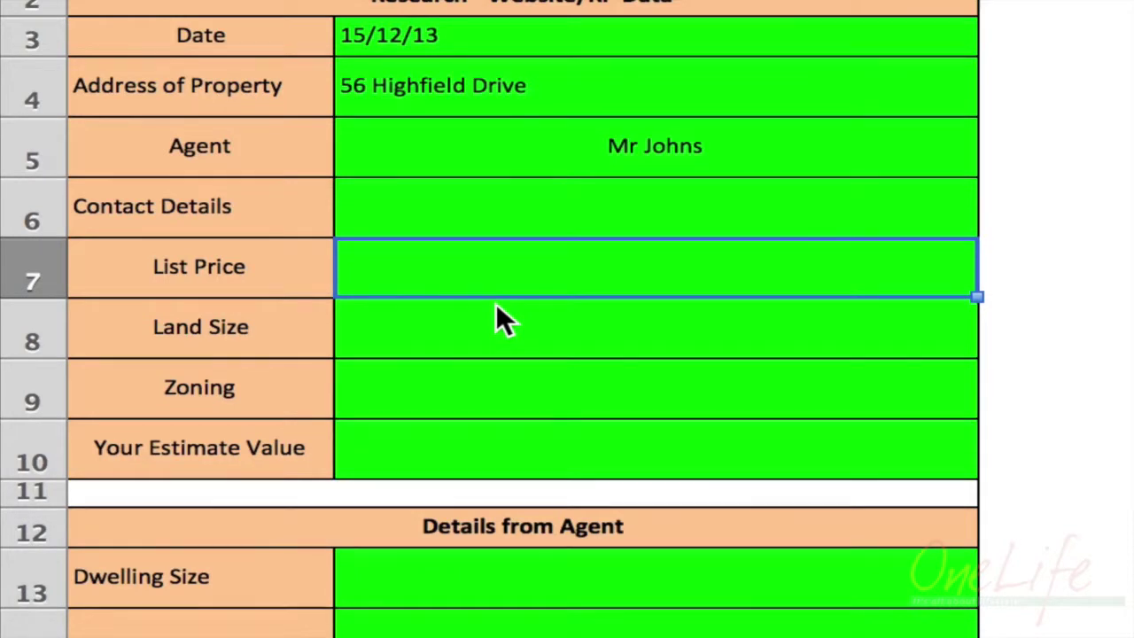
text($)
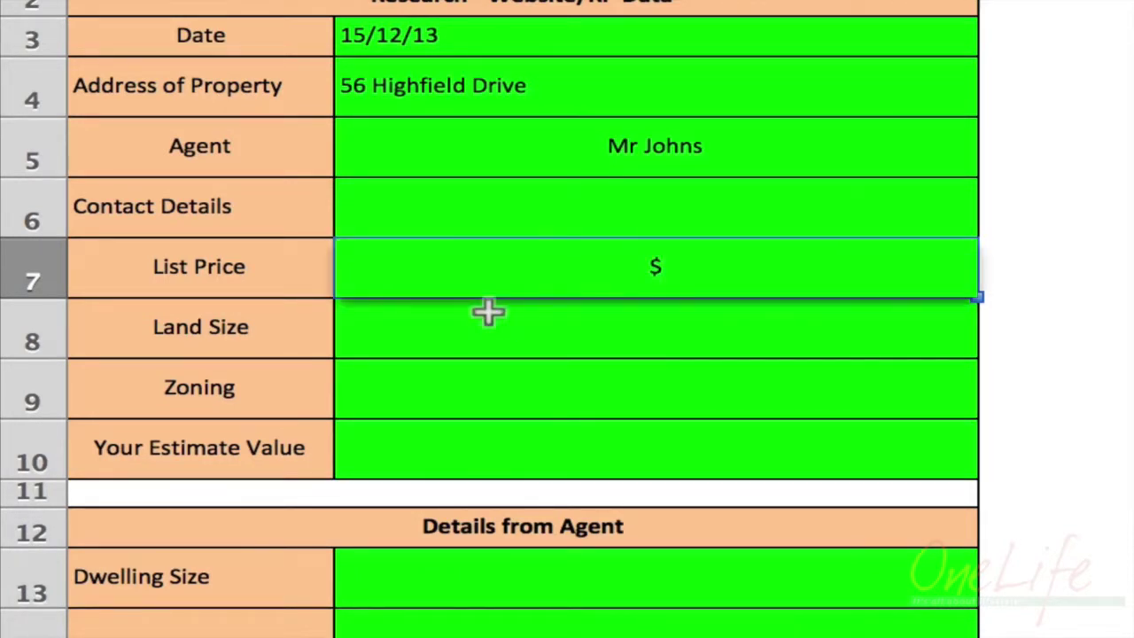
text(440,)
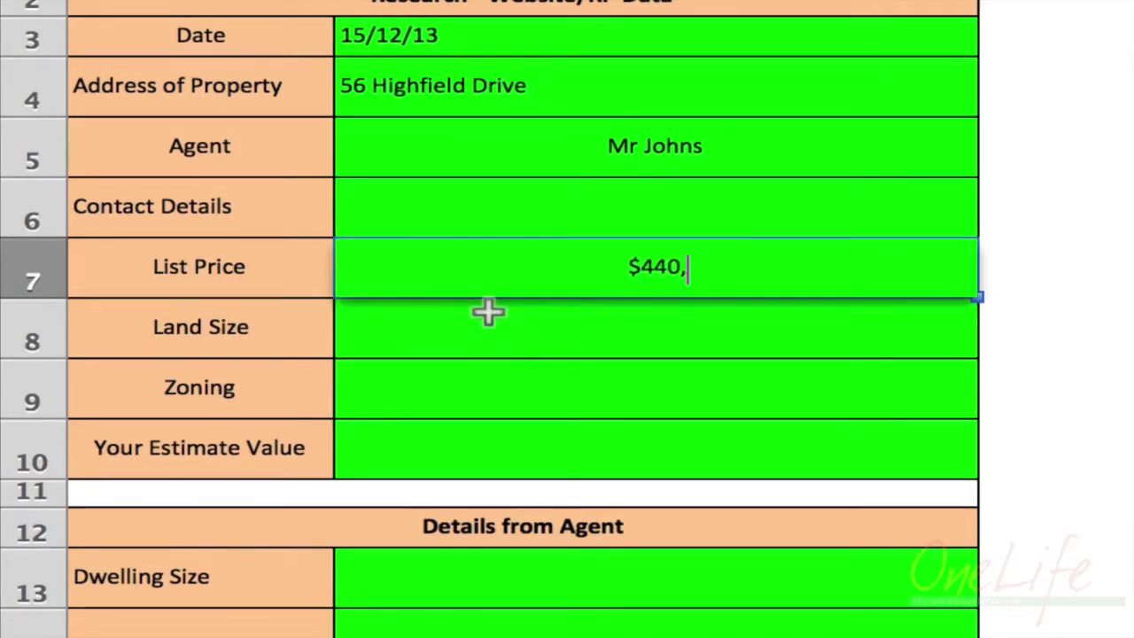
text(000)
key(Return)
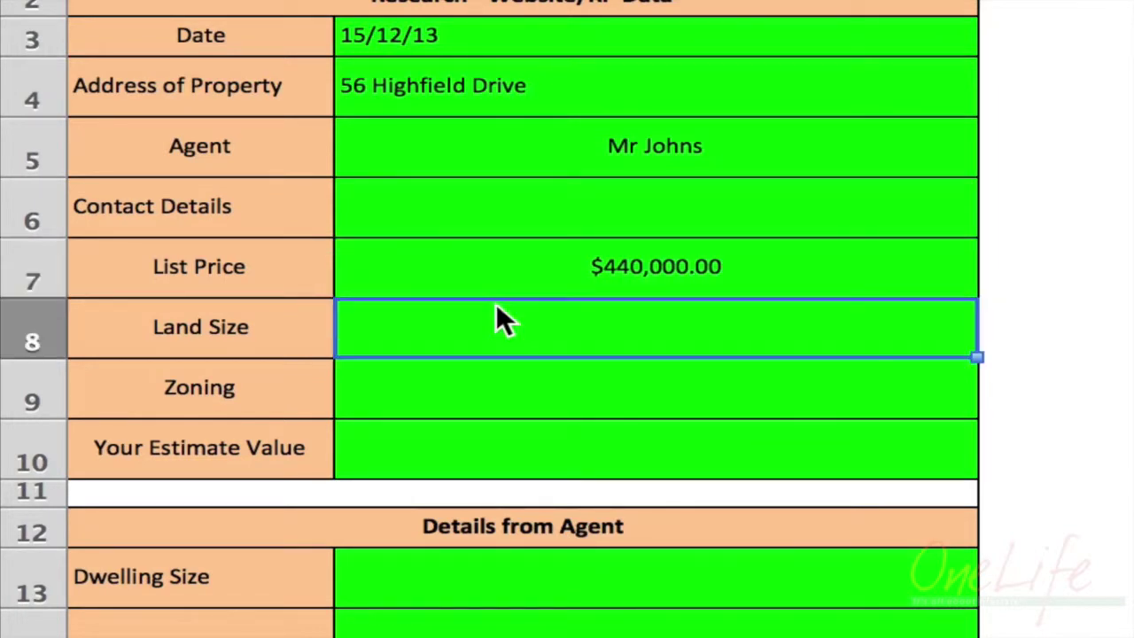
Step: Enter 410m2 land size, Residential A zoning and a $500,000 estimate value
text(410m2)
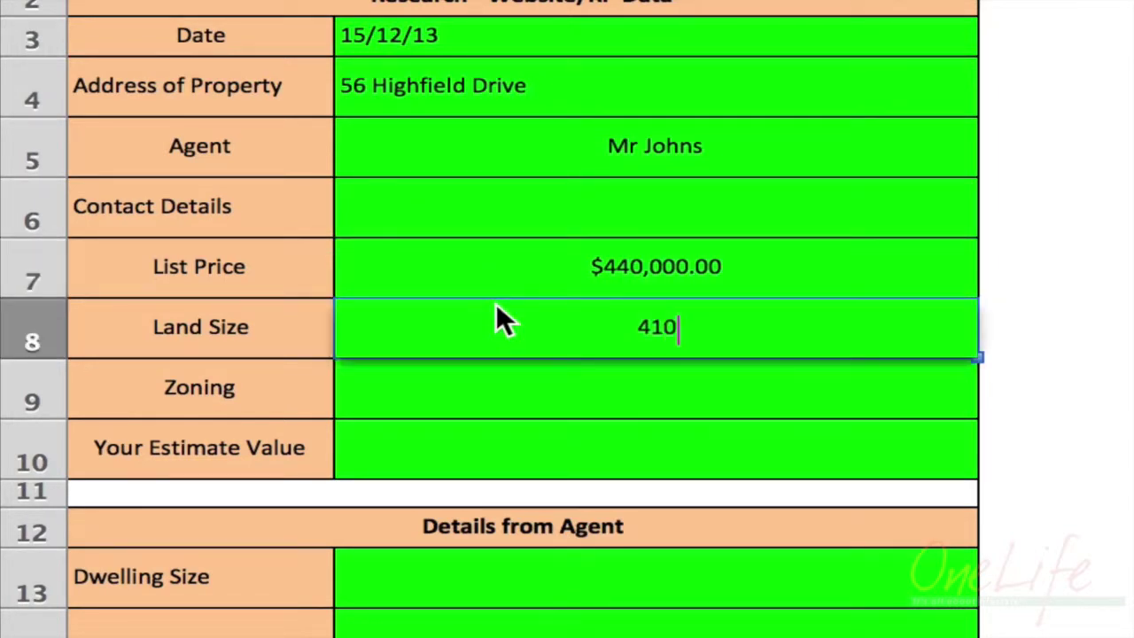
key(Return)
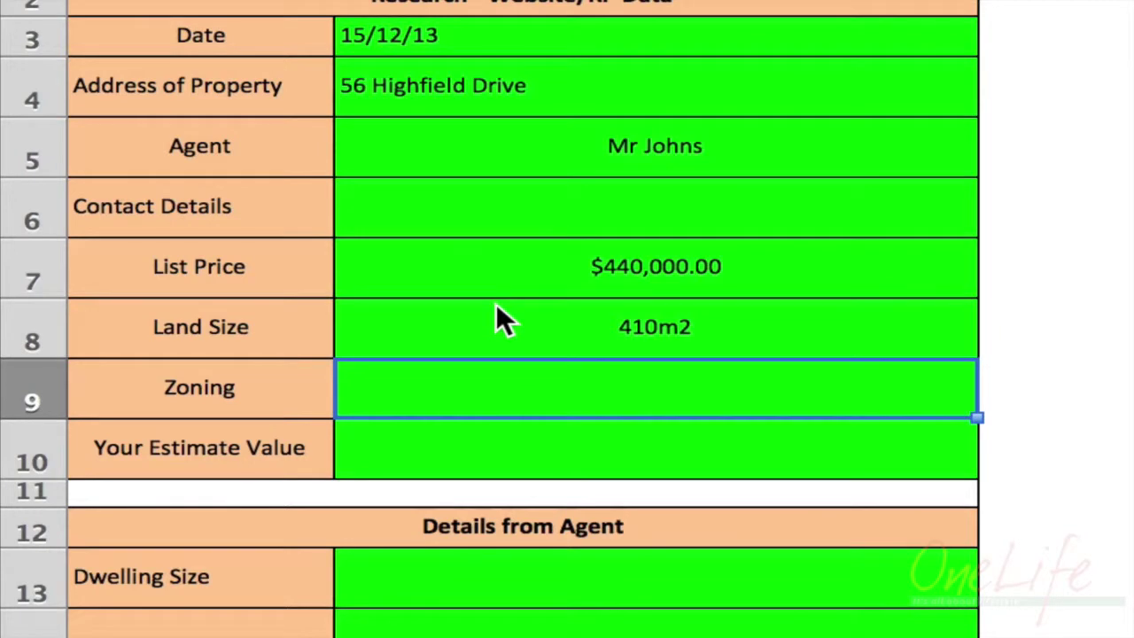
text(Residential )
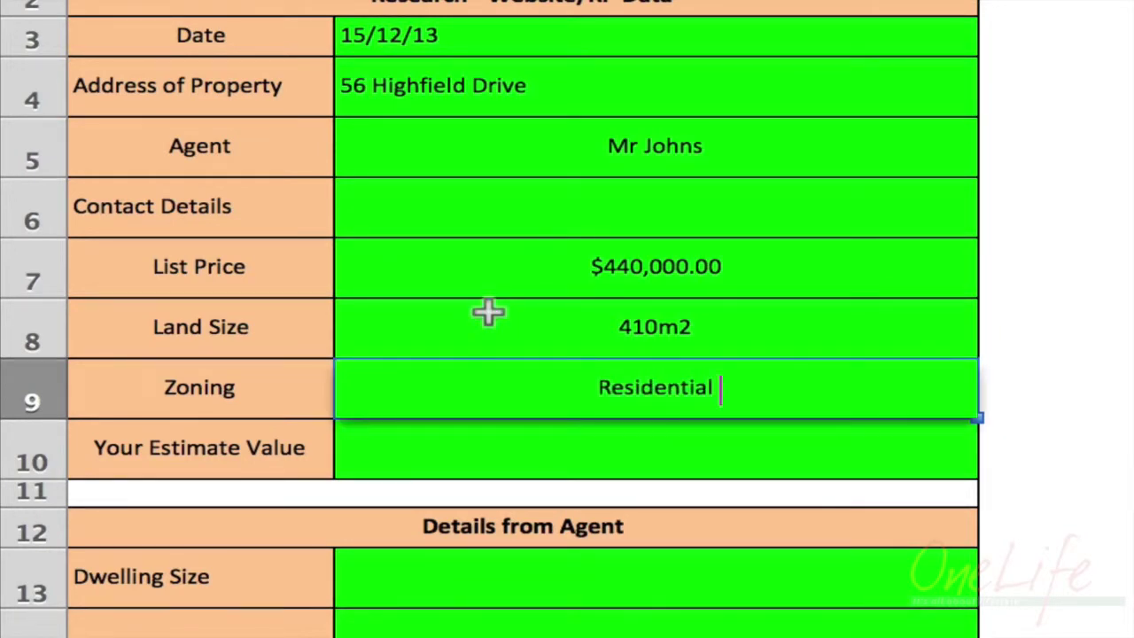
text(A)
key(Return)
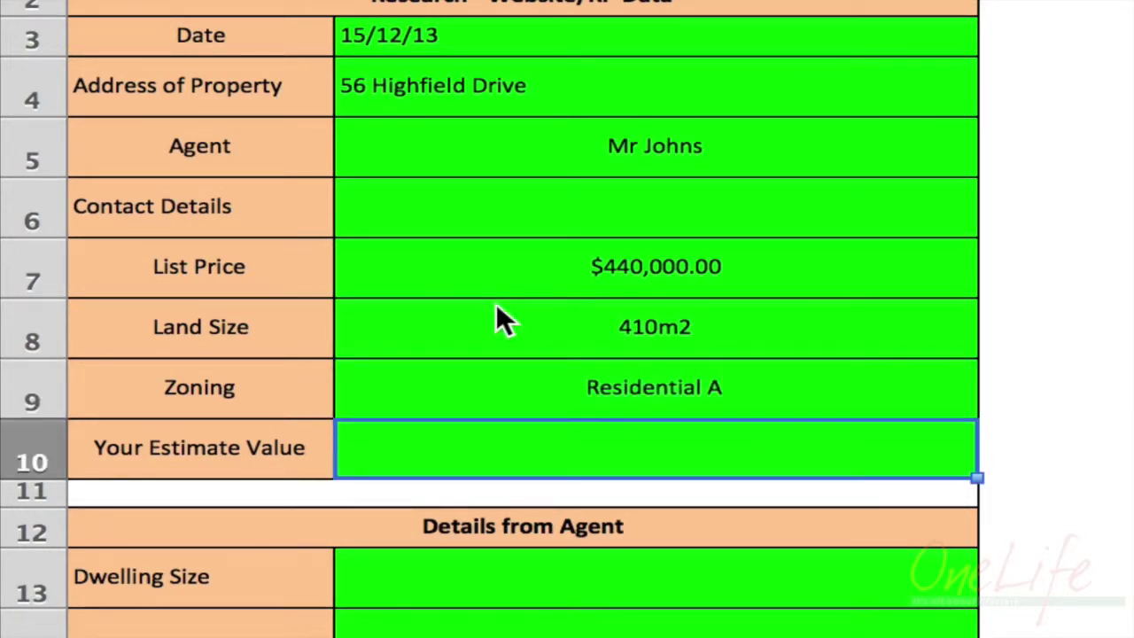
text(5)
key(BackSpace)
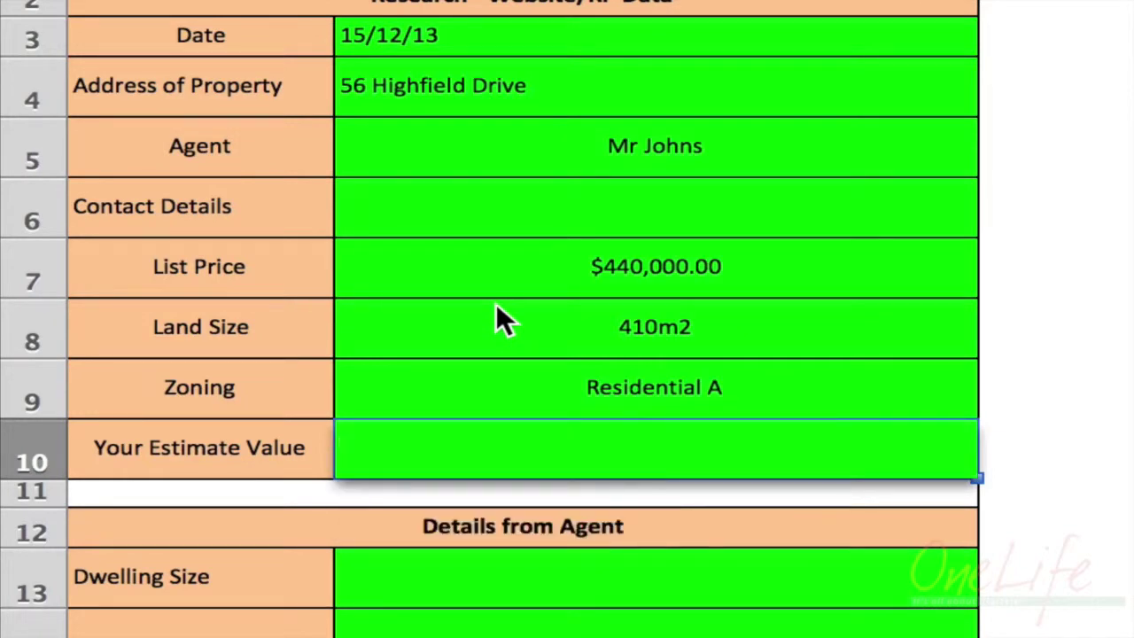
text($500,000)
key(Return)
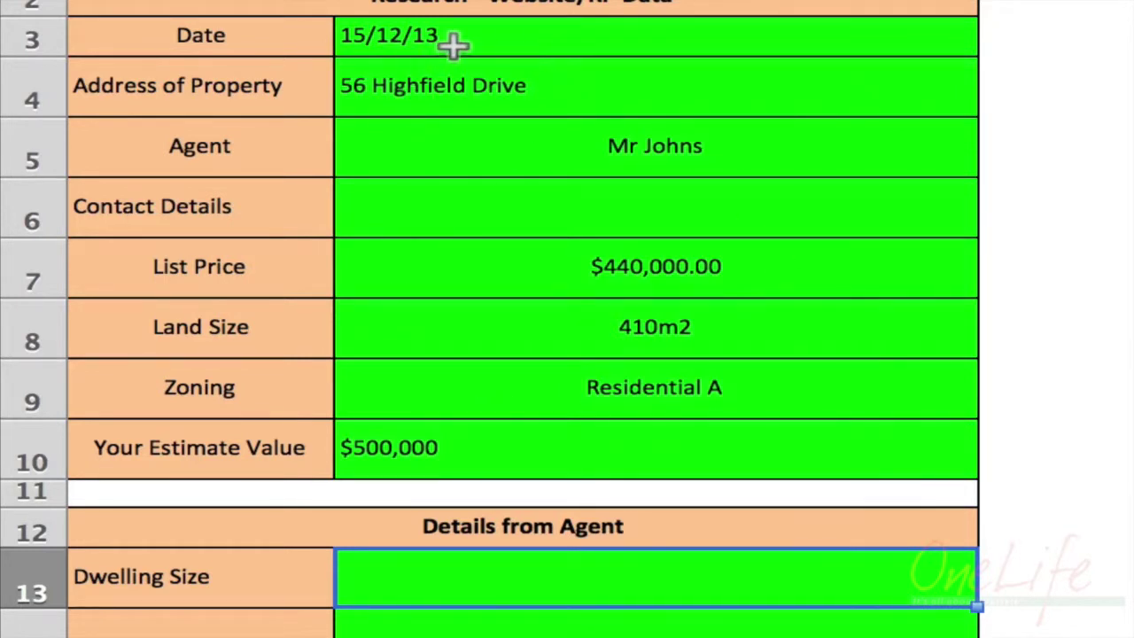
drag(526, 36, 598, 452)
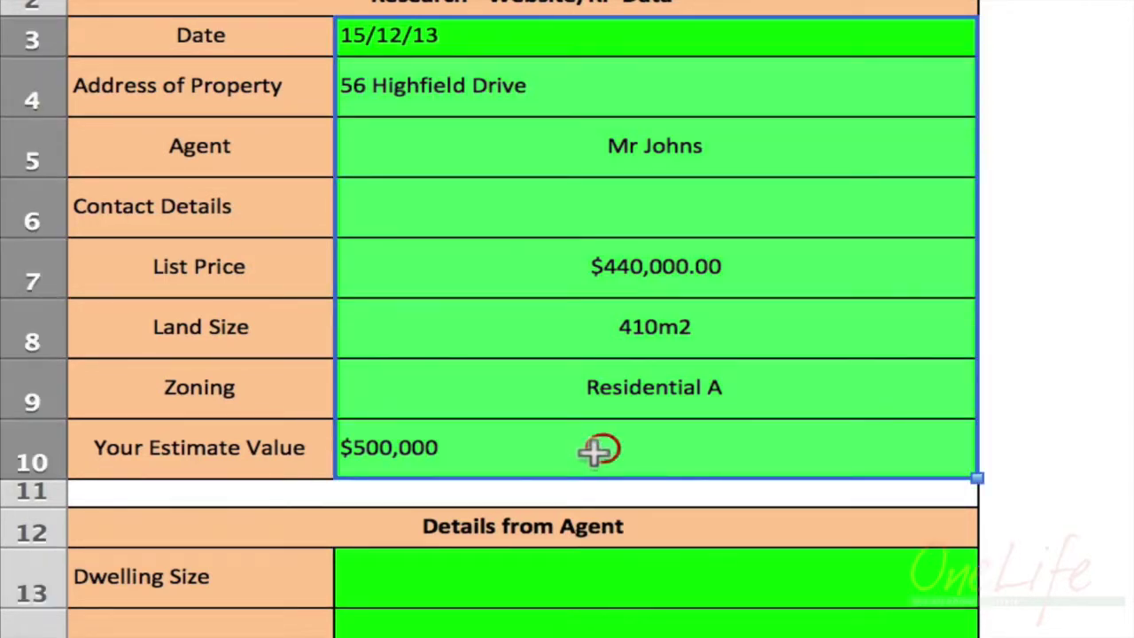
click(607, 210)
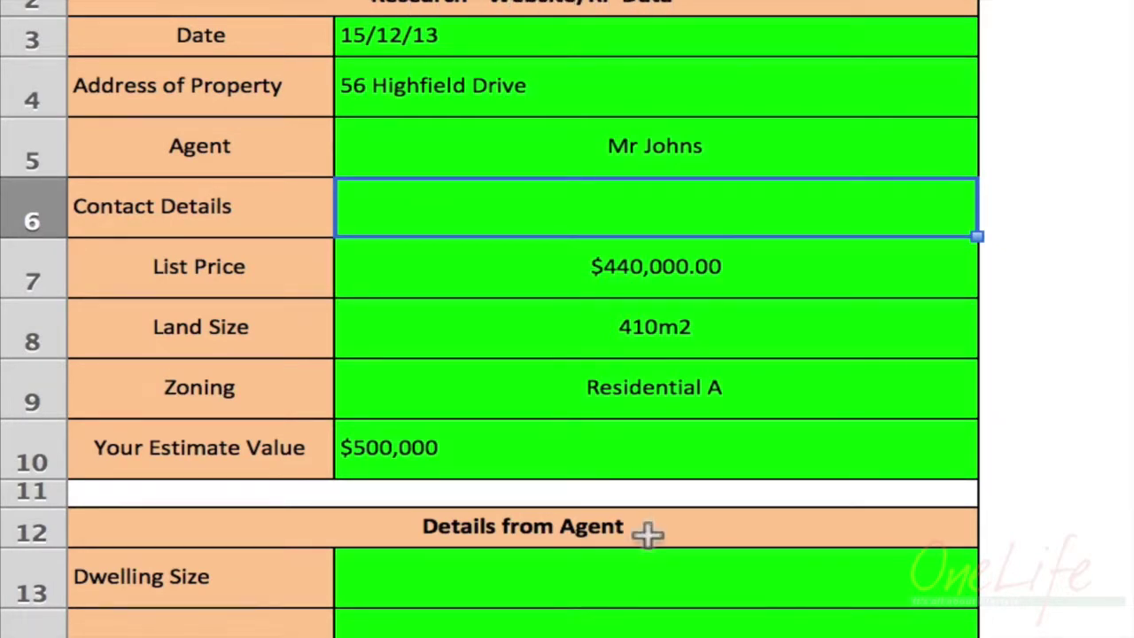
scroll(647, 533, down, 3)
Step: Enter a dwelling size of 210m2
click(610, 189)
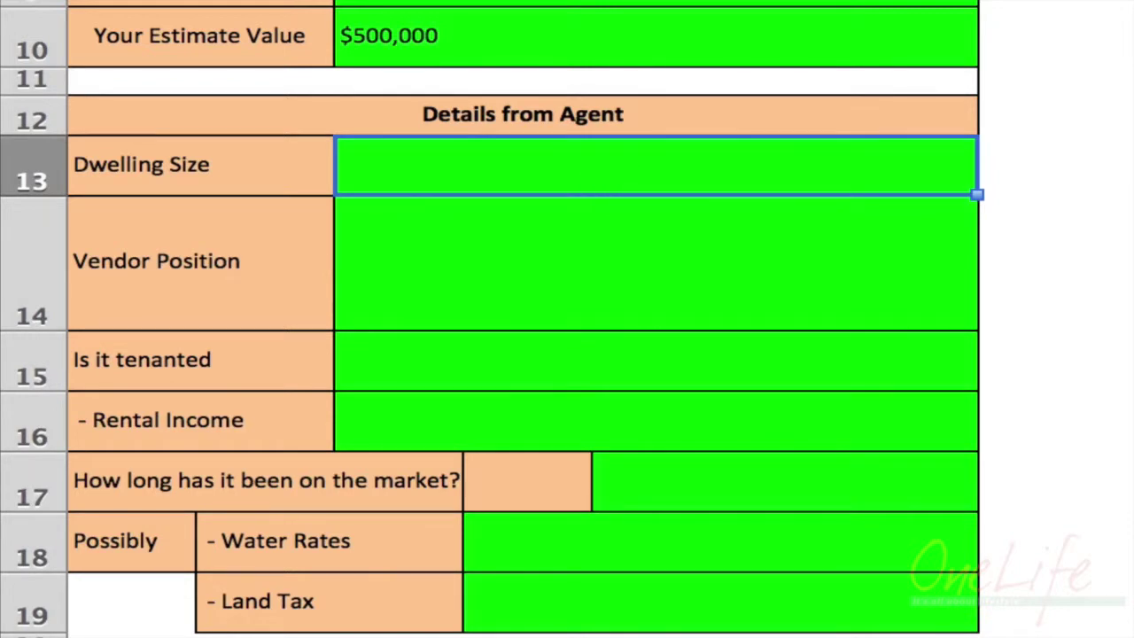
click(505, 174)
text(210m2)
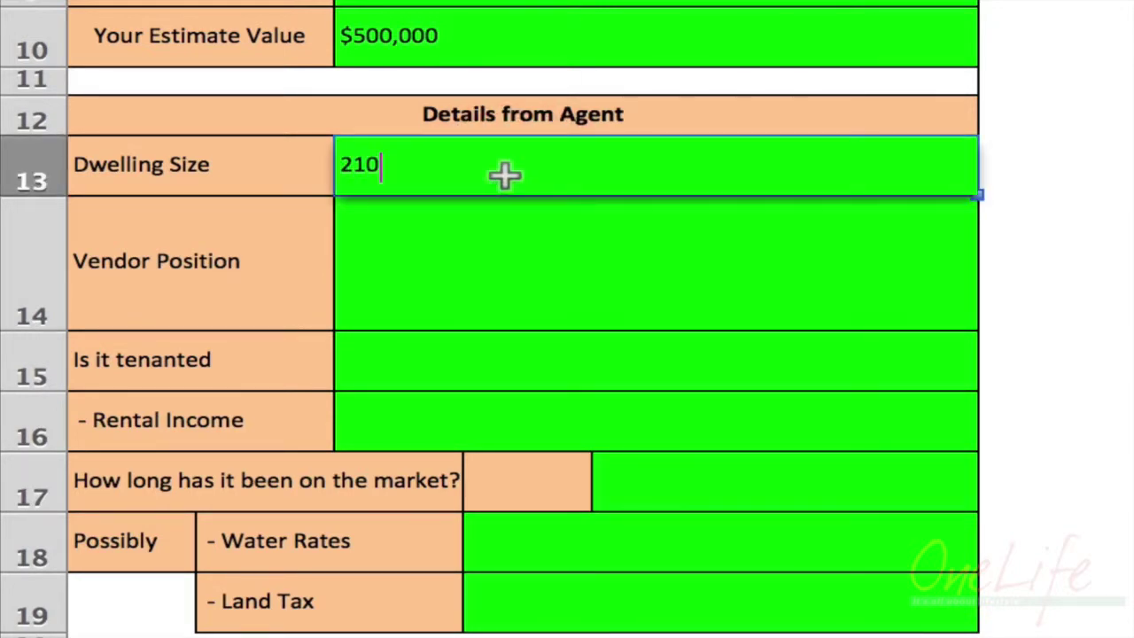
key(Return)
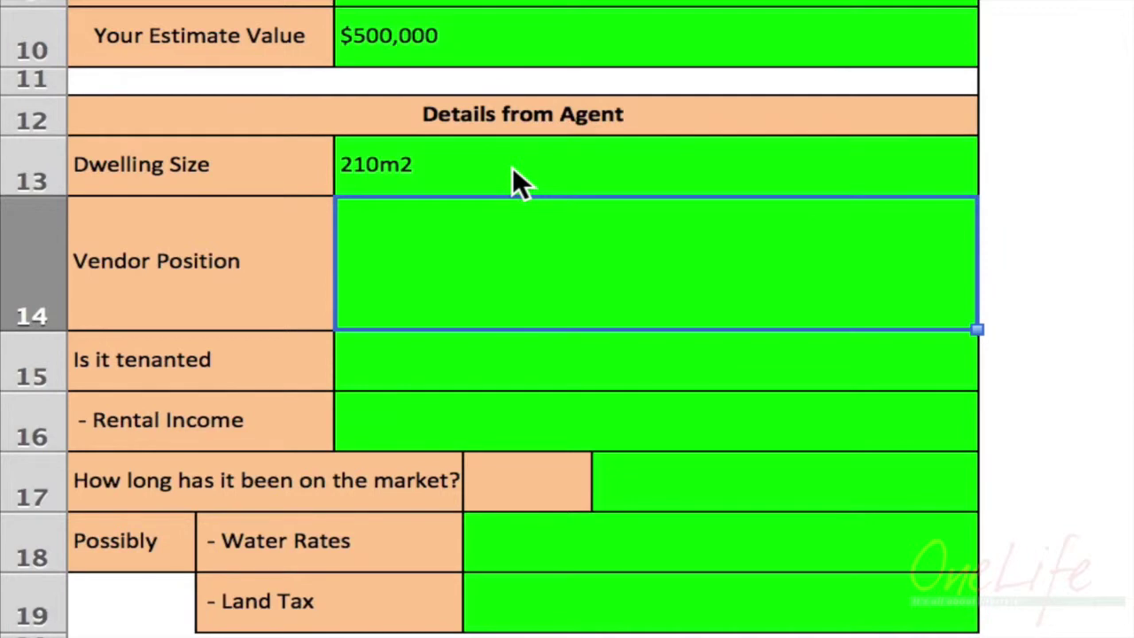
Step: Record vendor position Moving Away, tenanted No, and 136 days on the market
text(Moving )
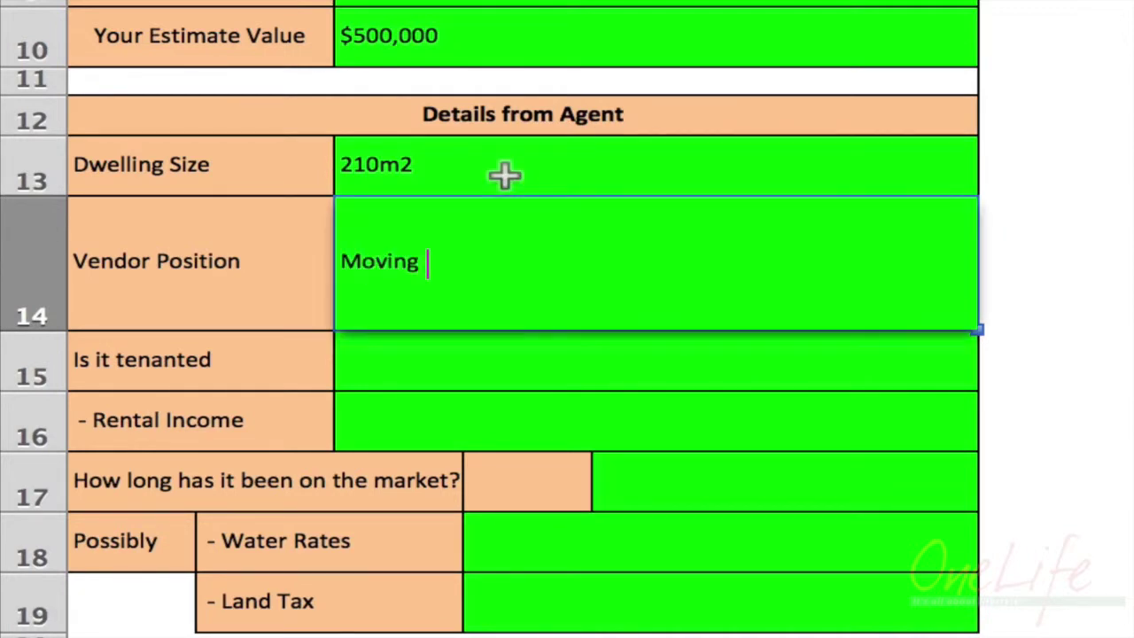
text(Away)
key(Return)
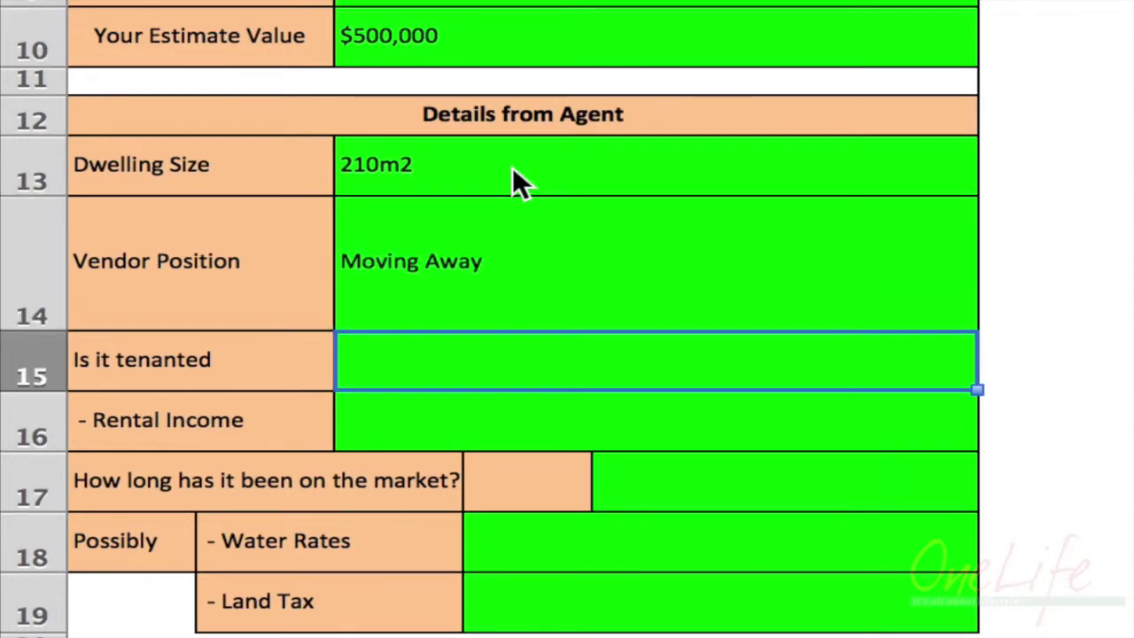
text(Noe)
key(BackSpace)
key(Return)
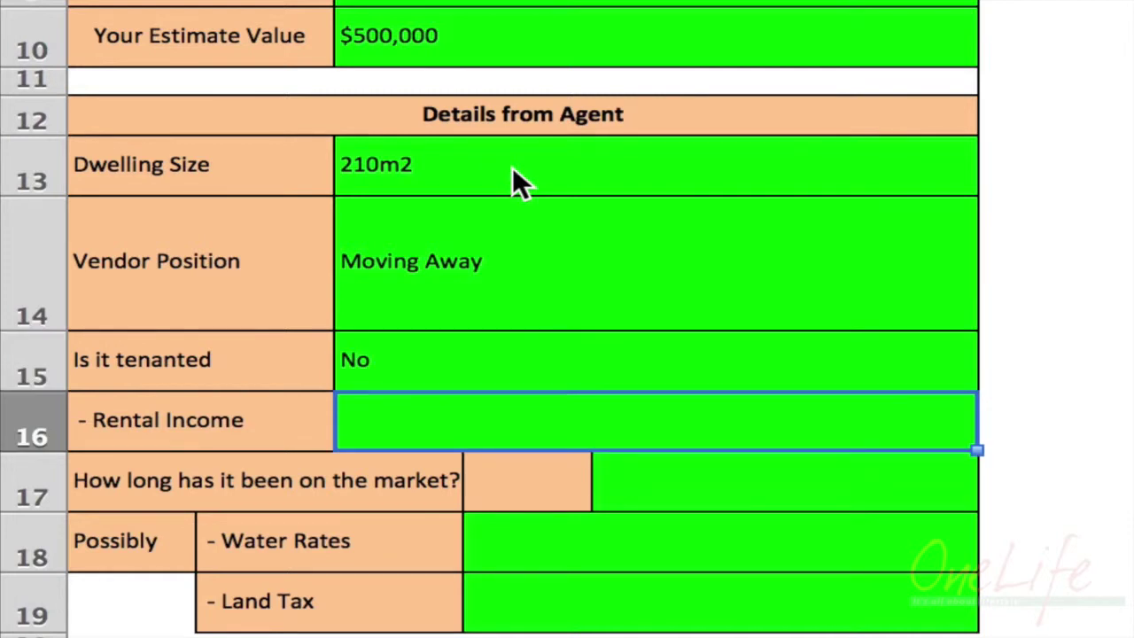
click(723, 472)
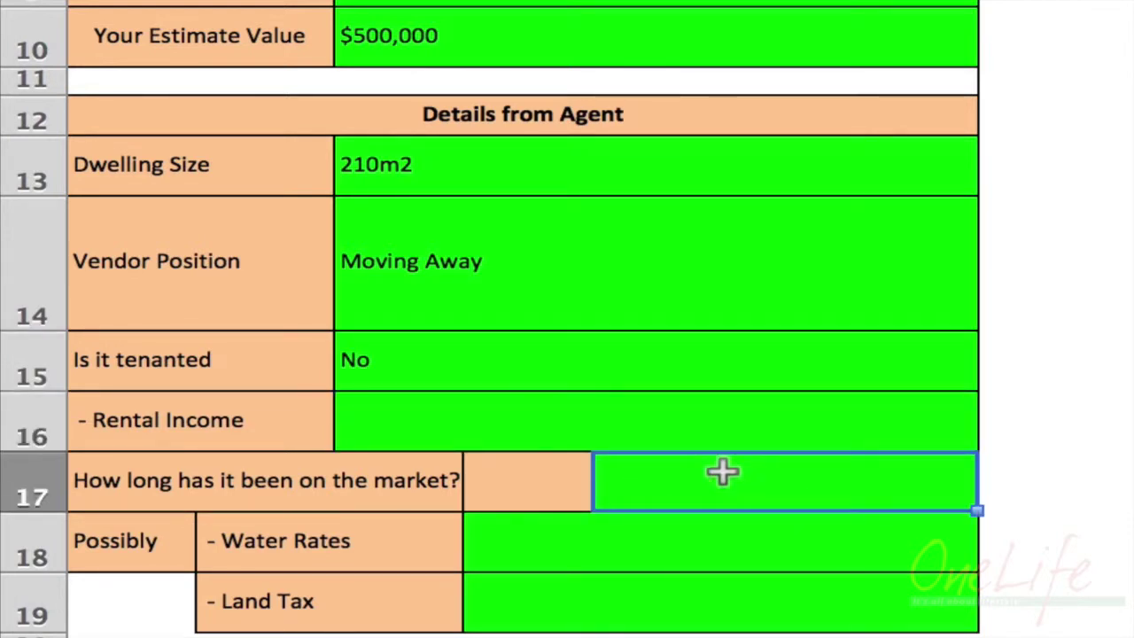
text(1)
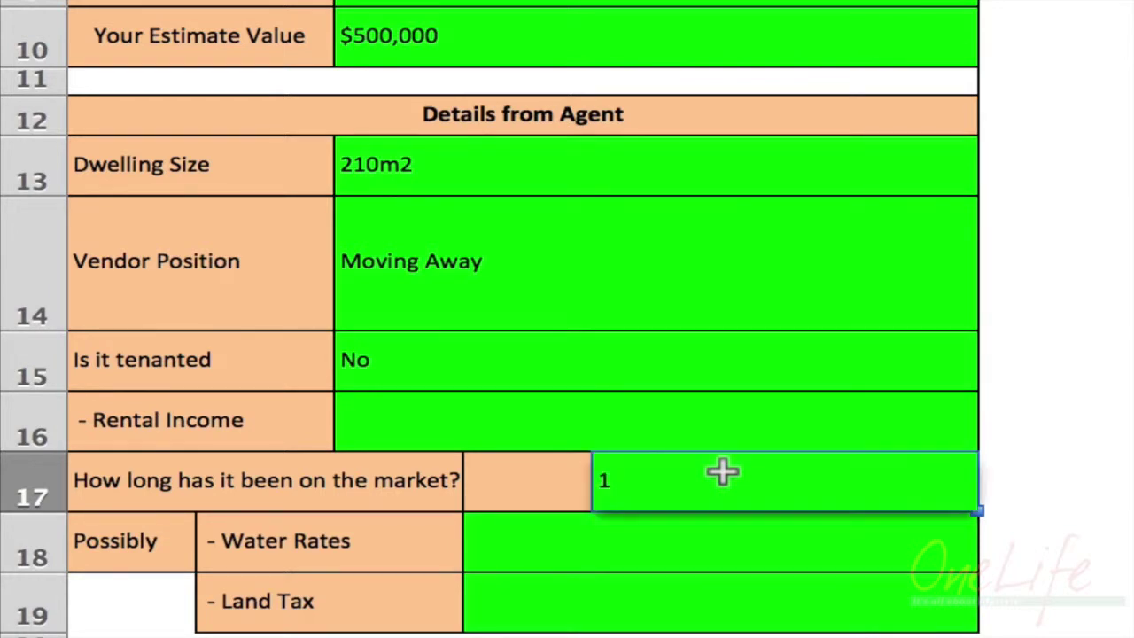
text(36 days)
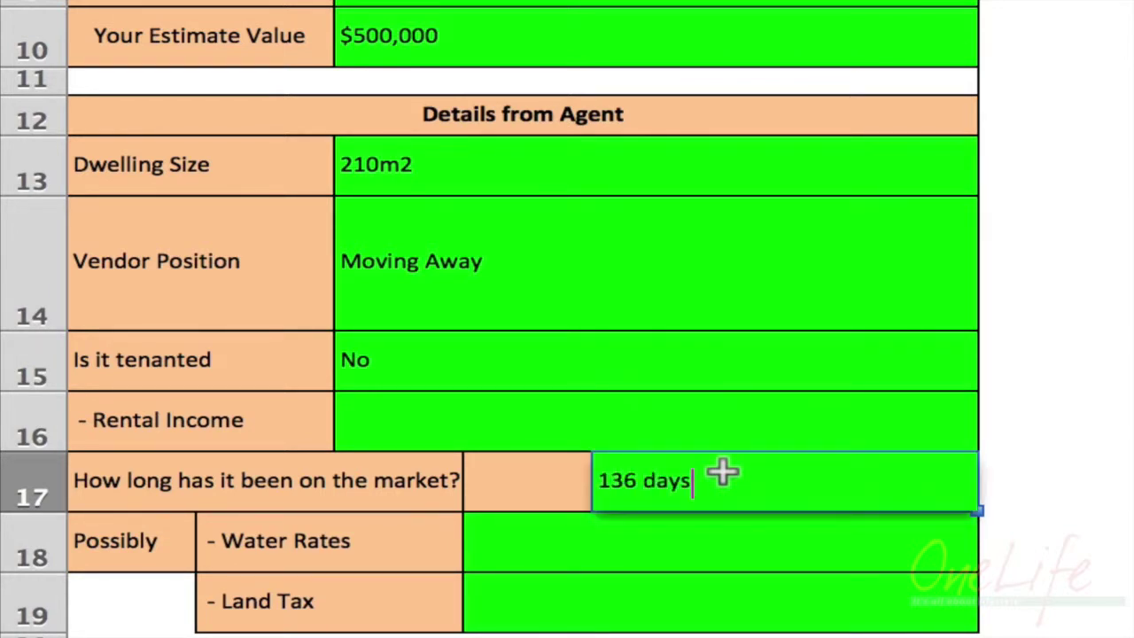
key(Return)
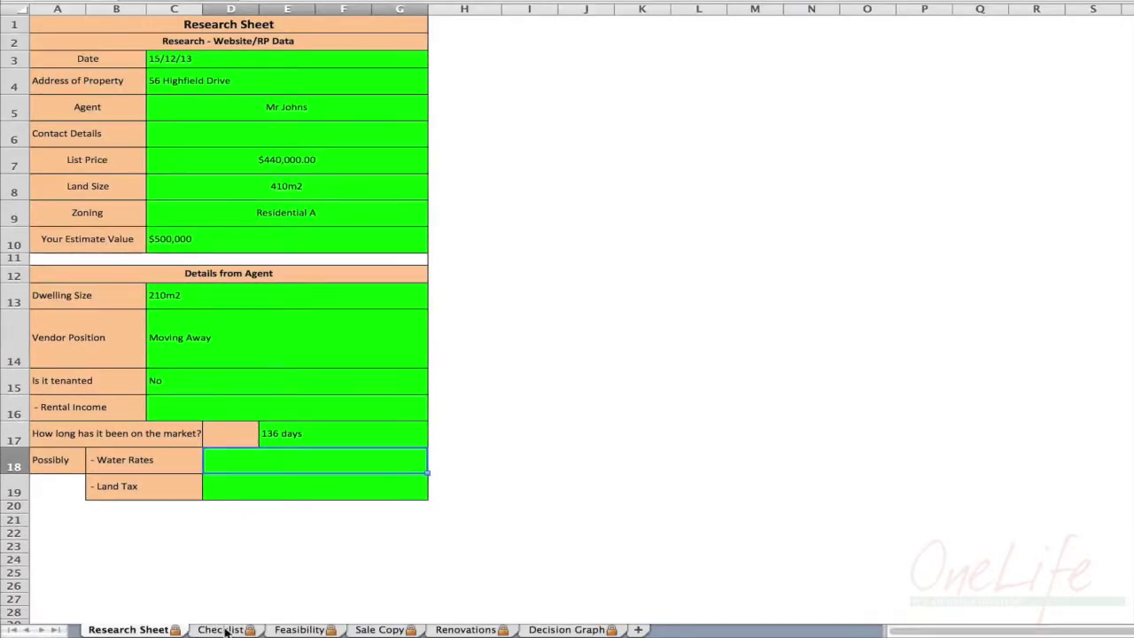
Step: On the Checklist sheet, note 'Yes needs new fence' for Fence and 'Yes needs new letterbox' for Letterbox
click(222, 629)
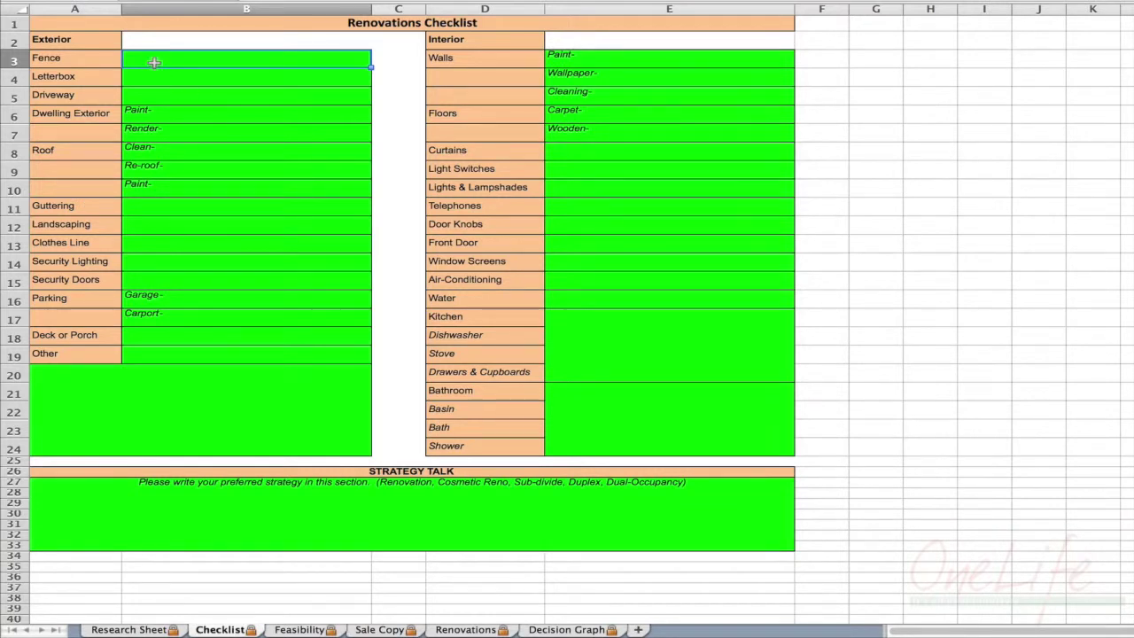
text(Yes needs new fence)
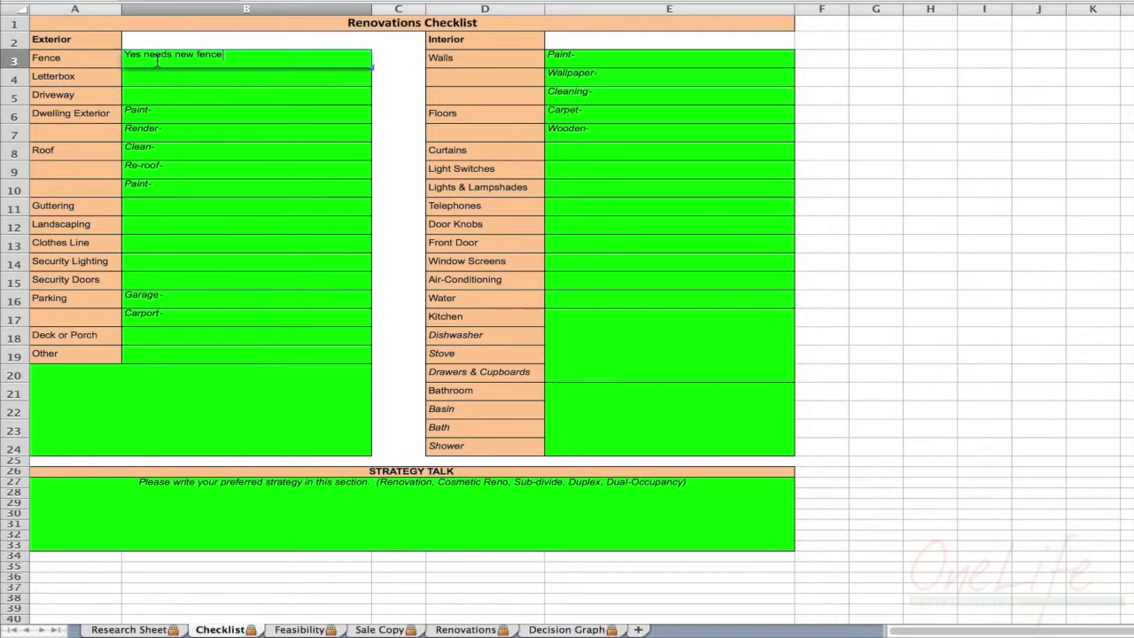
key(Return)
text(Y)
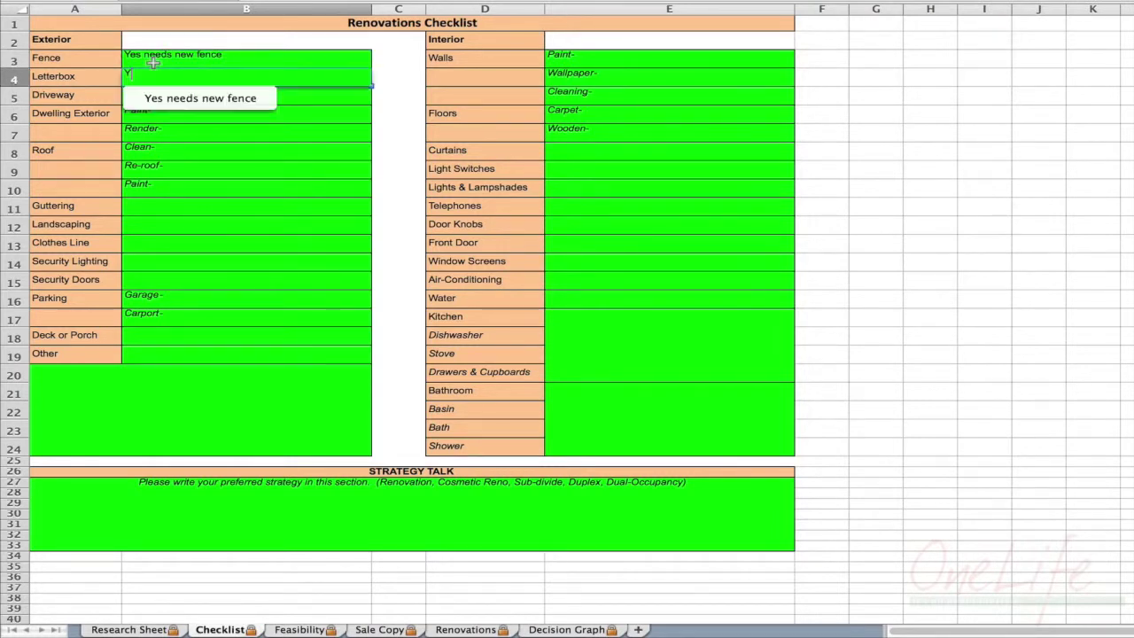
text(es needs new lette)
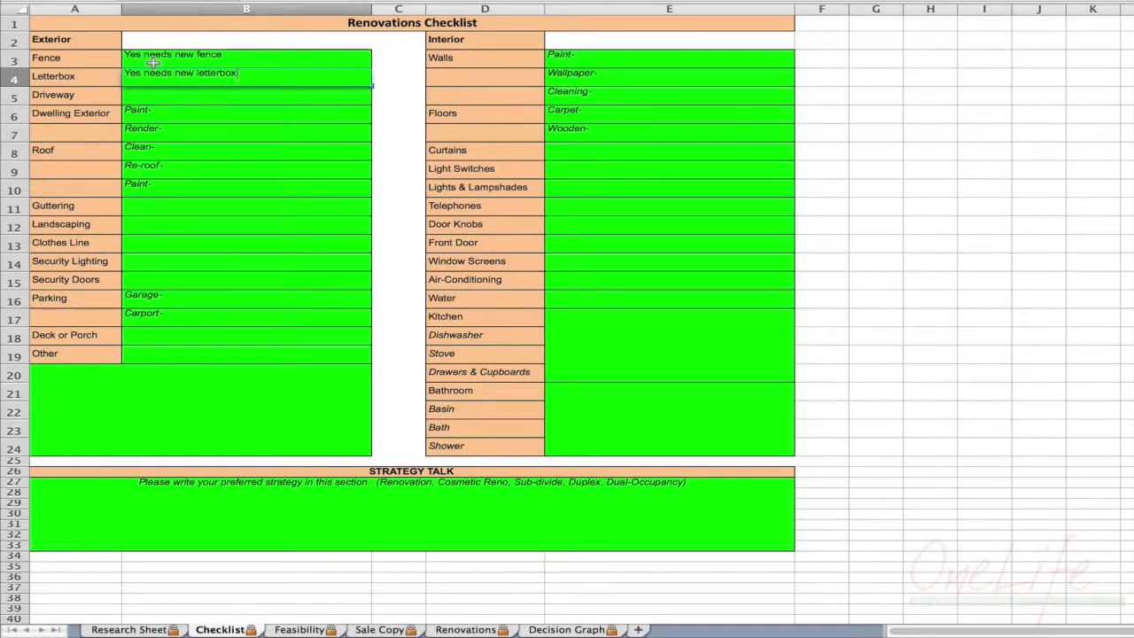
text(rbox)
key(Return)
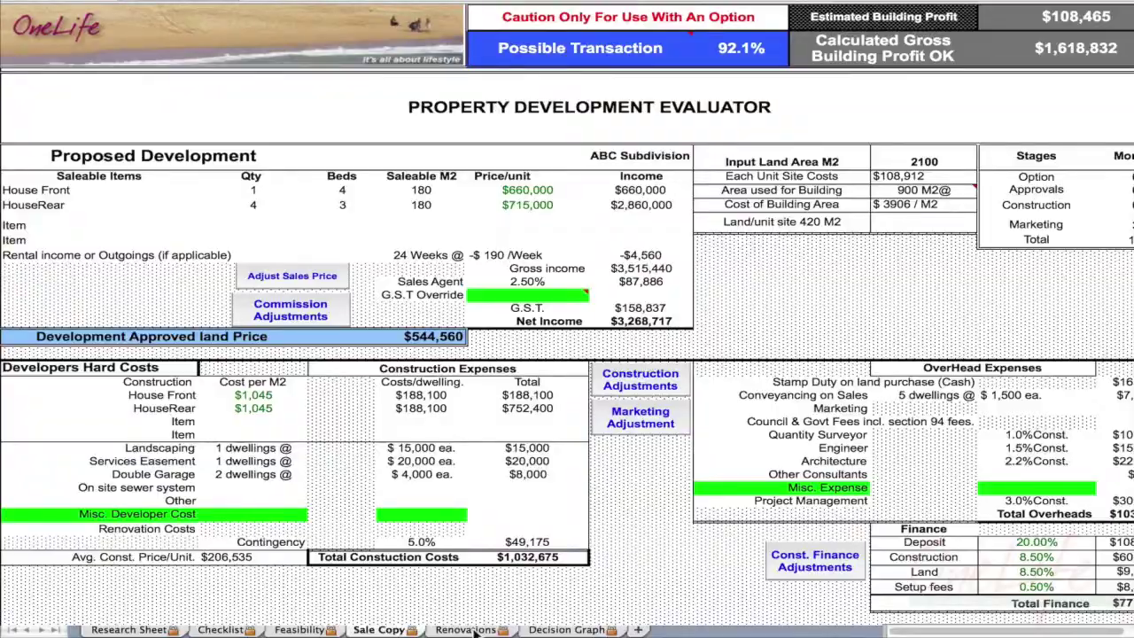
Step: Switch to the Renovations sheet, which lists exterior, interior and other items at 0 units and $0
click(465, 629)
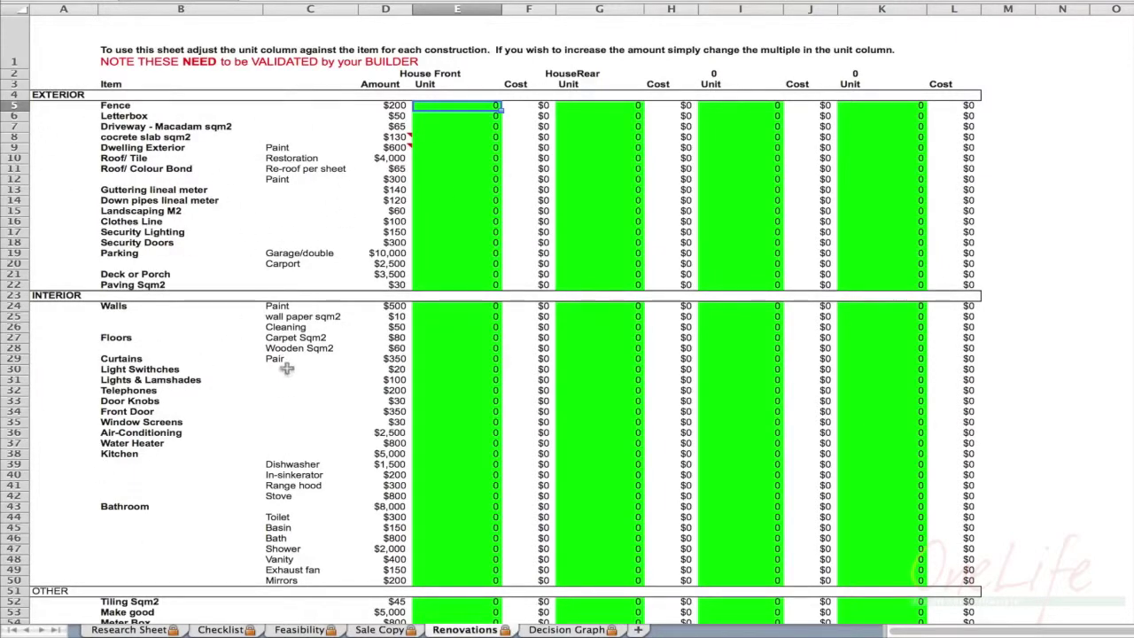
scroll(209, 435, down, 3)
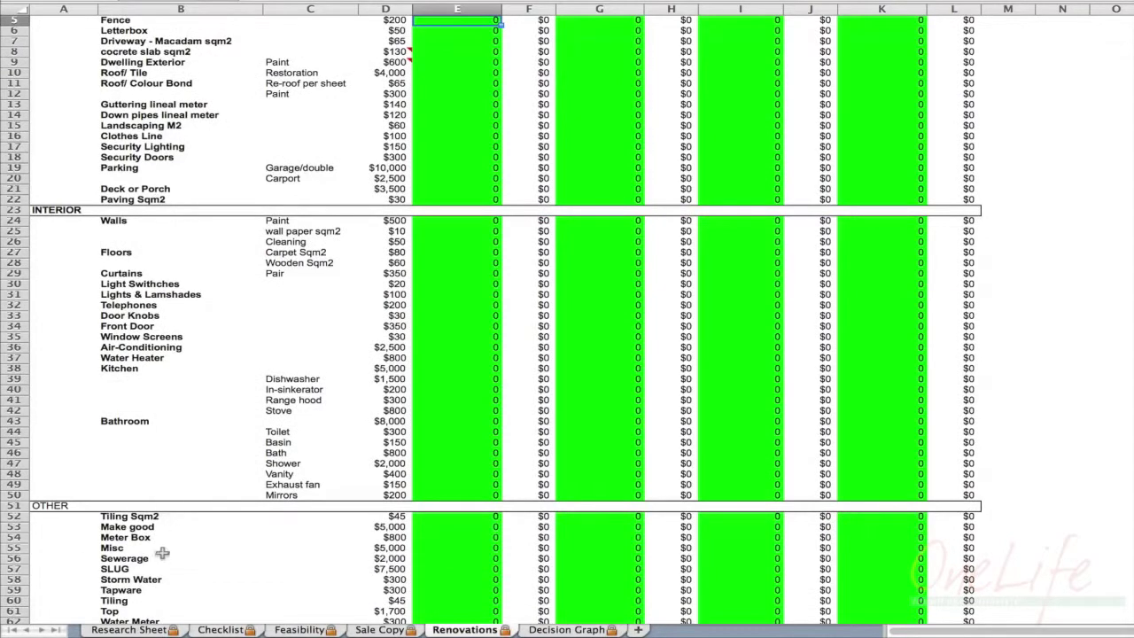
scroll(197, 397, up, 3)
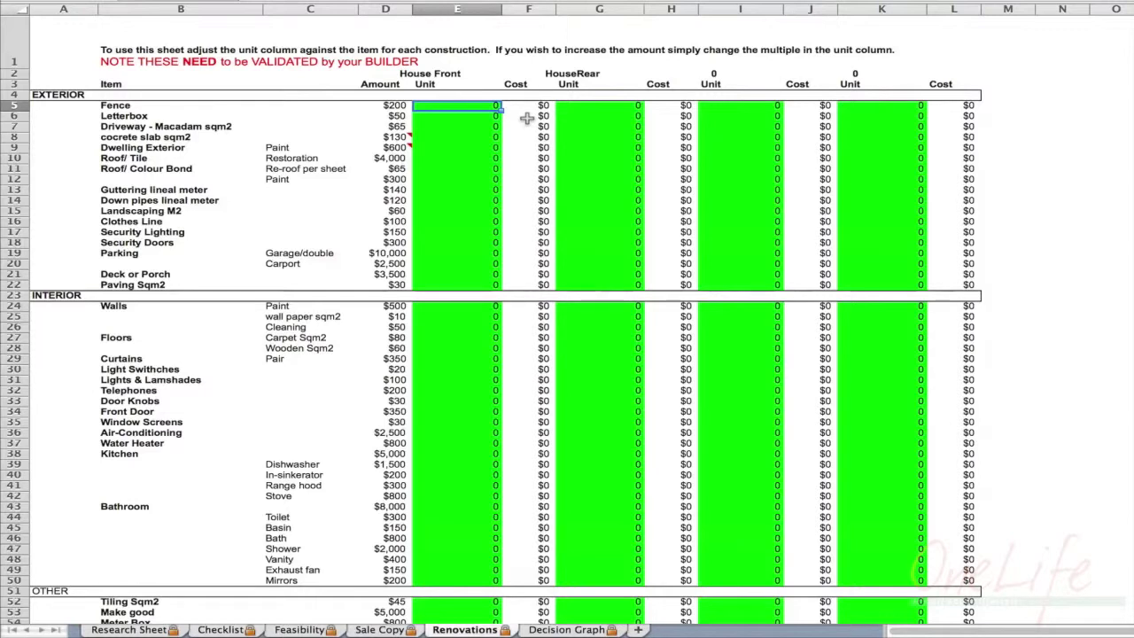
Step: Set House Front Fence to 5 units ($1,000) and Letterbox to 1 unit ($50)
key(ctrl+End)
scroll(707, 189, up, 5)
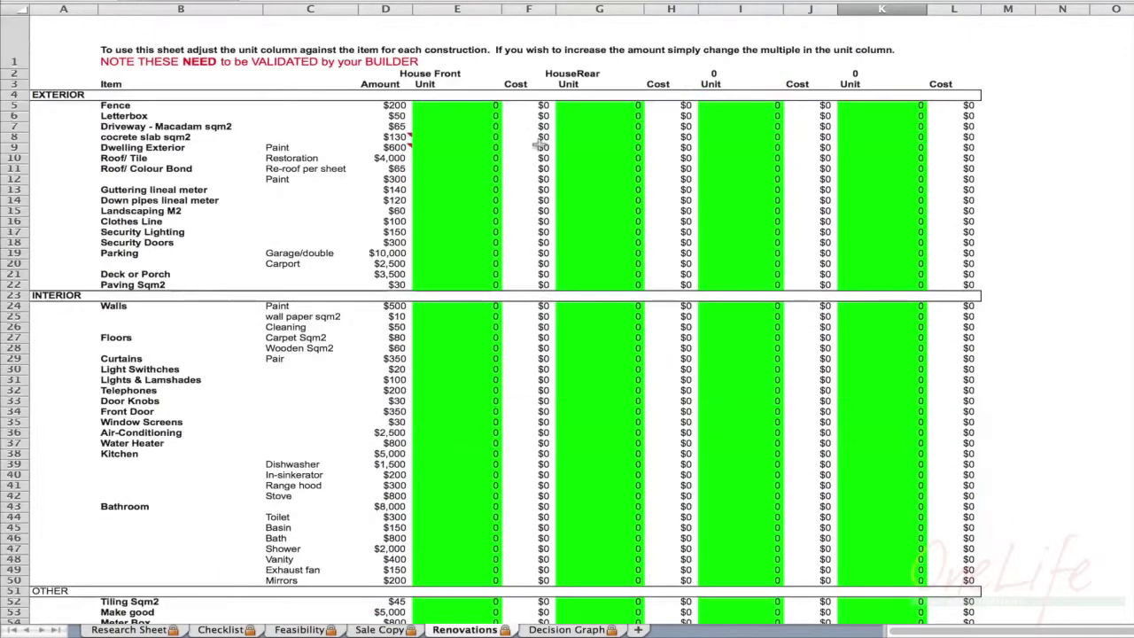
click(436, 108)
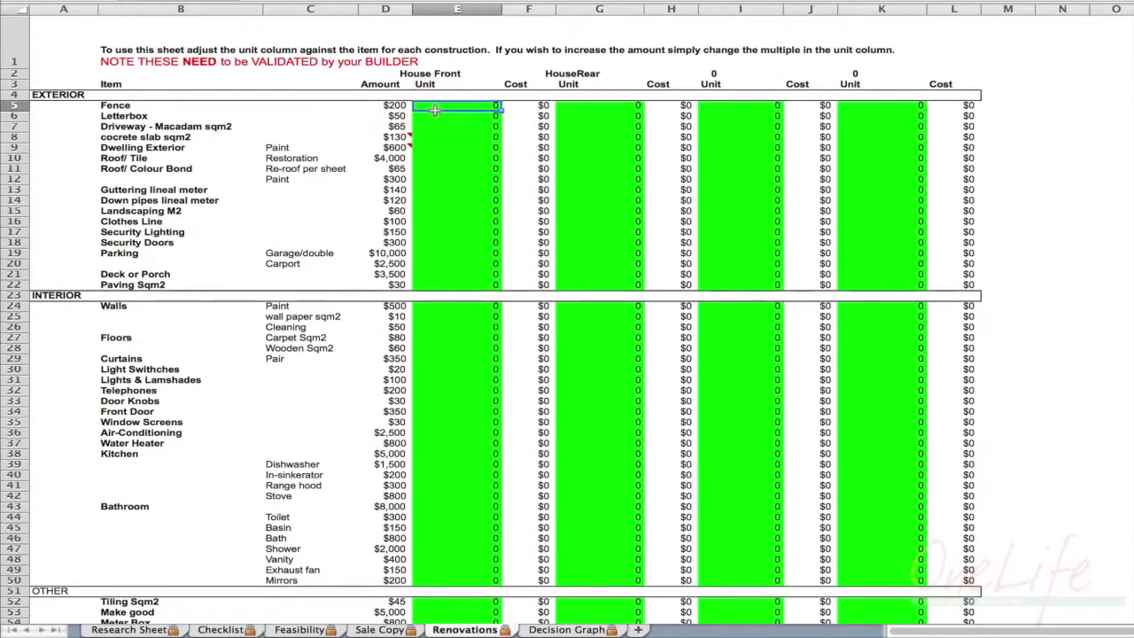
text(10)
key(Return)
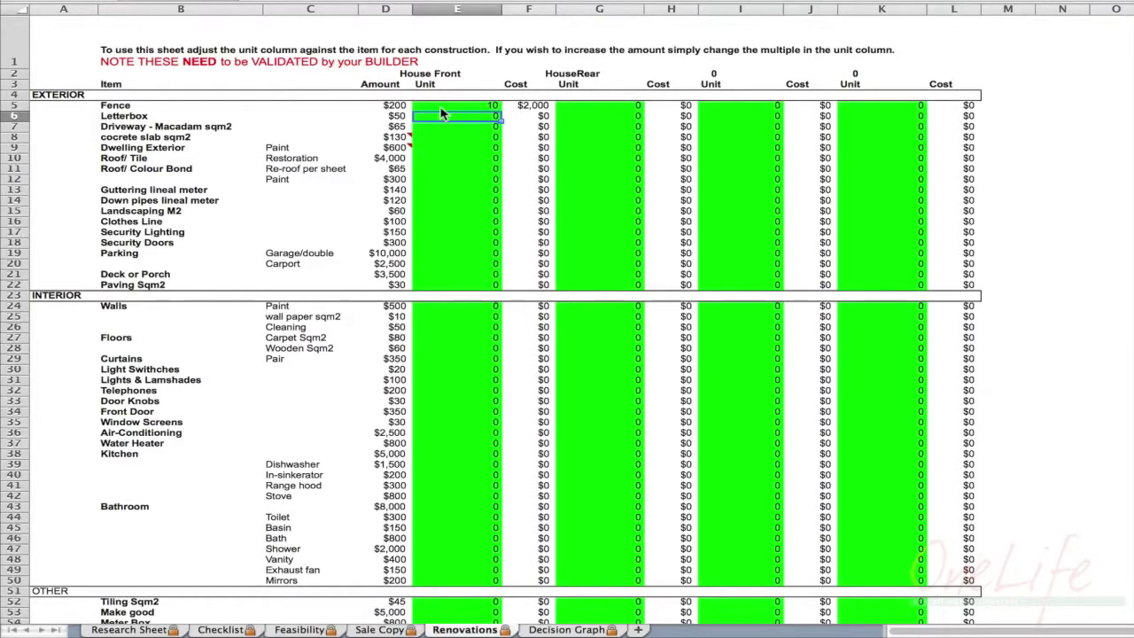
click(466, 106)
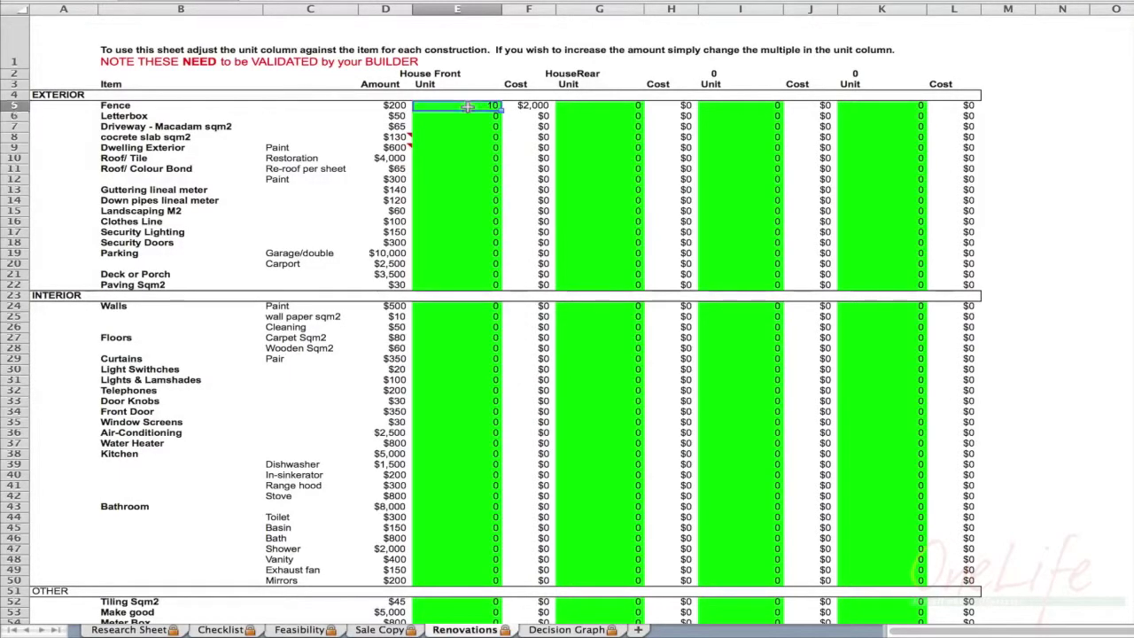
text(5)
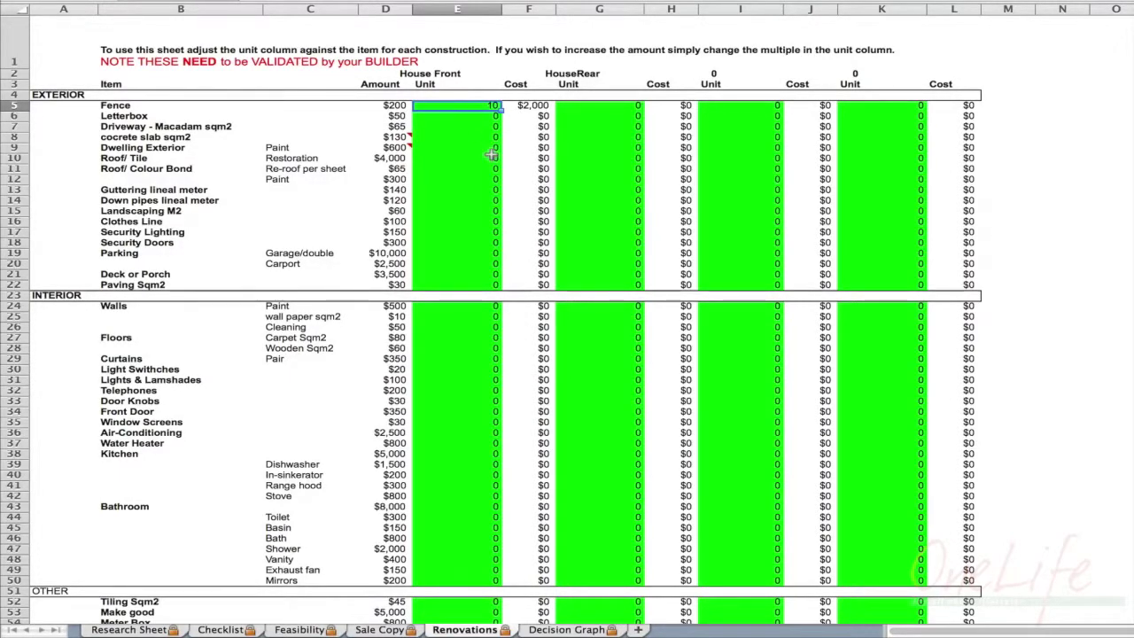
key(Return)
text(1)
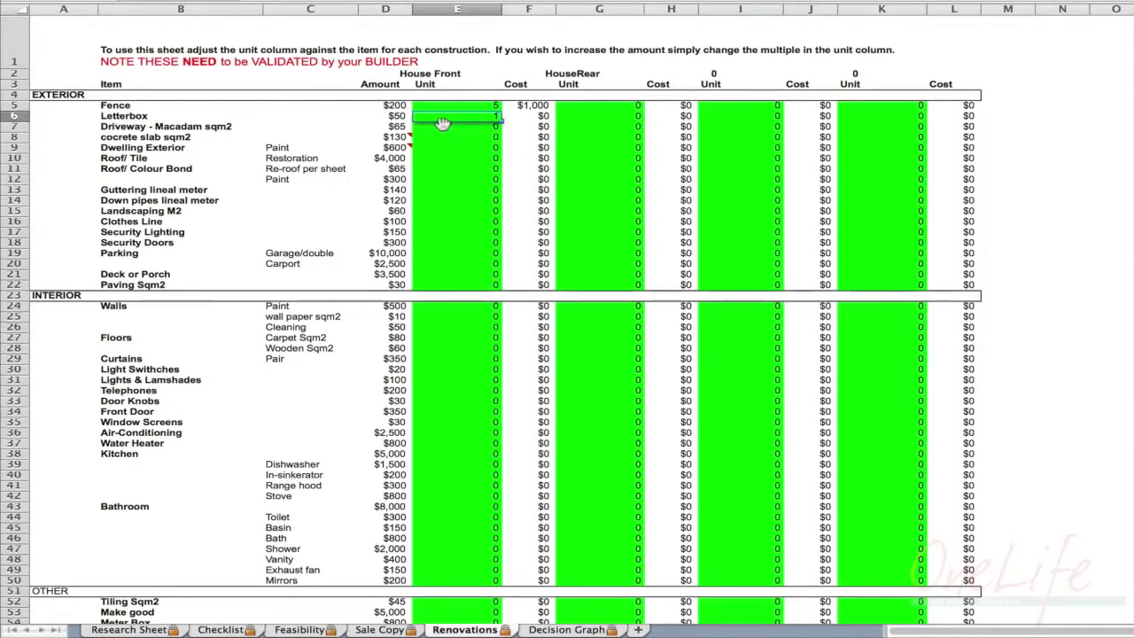
key(Return)
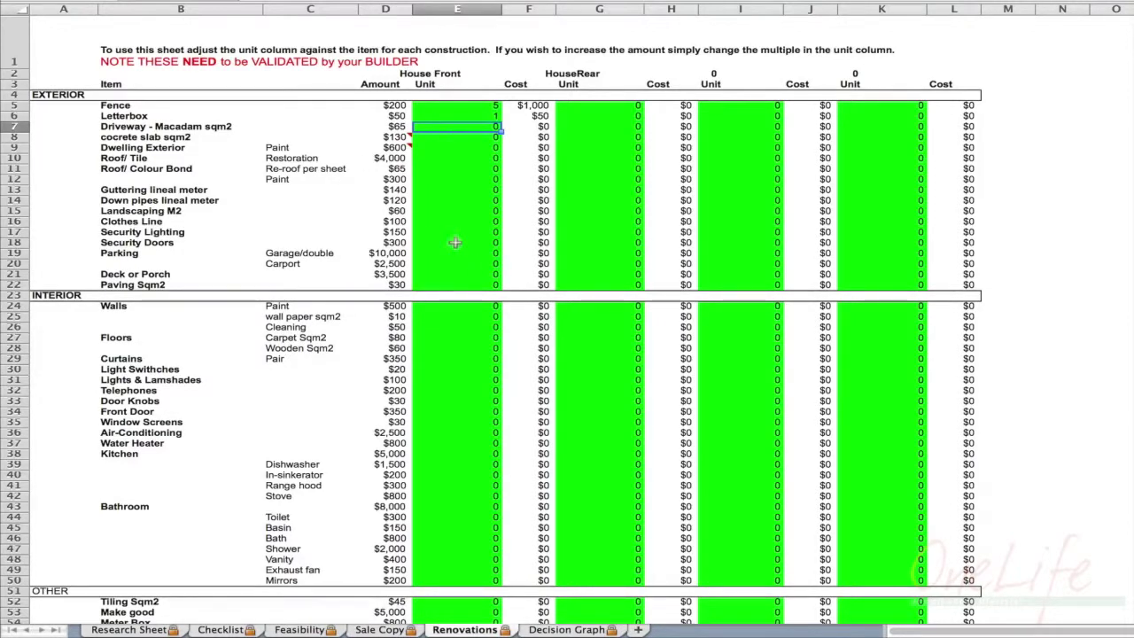
scroll(455, 242, down, 2)
scroll(454, 242, down, 4)
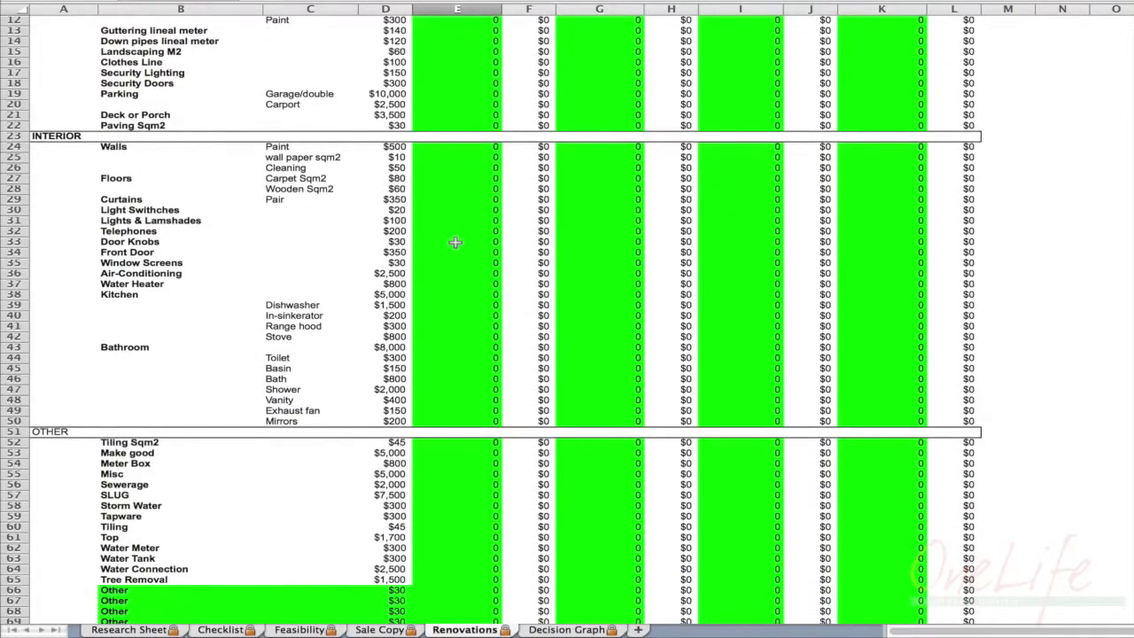
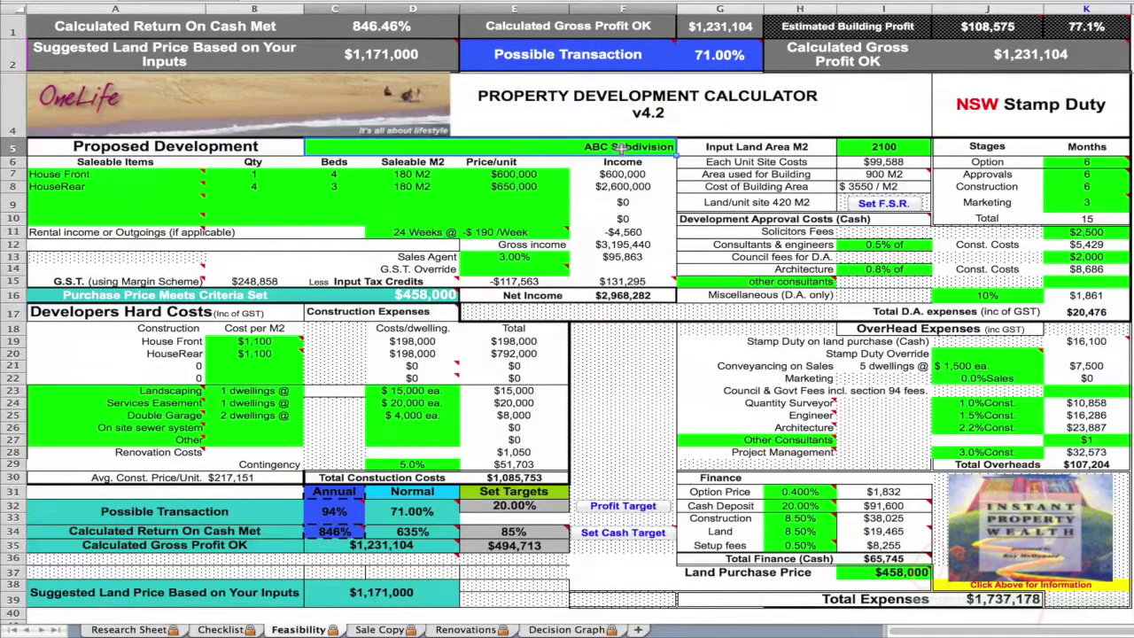
text(Ad)
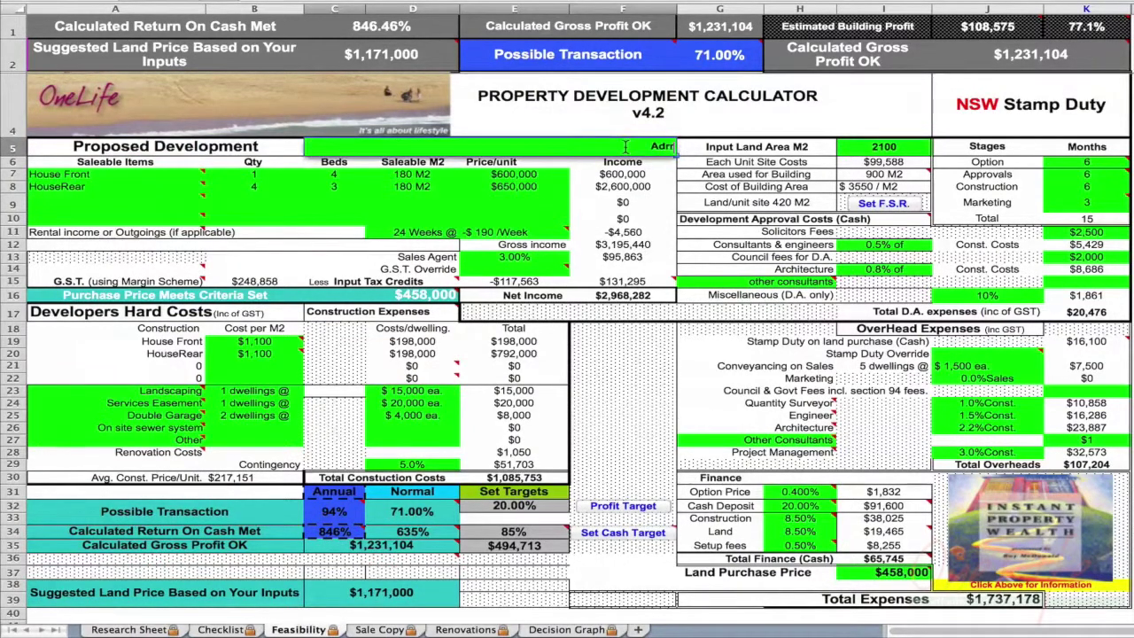
text(dress)
key(Return)
click(650, 149)
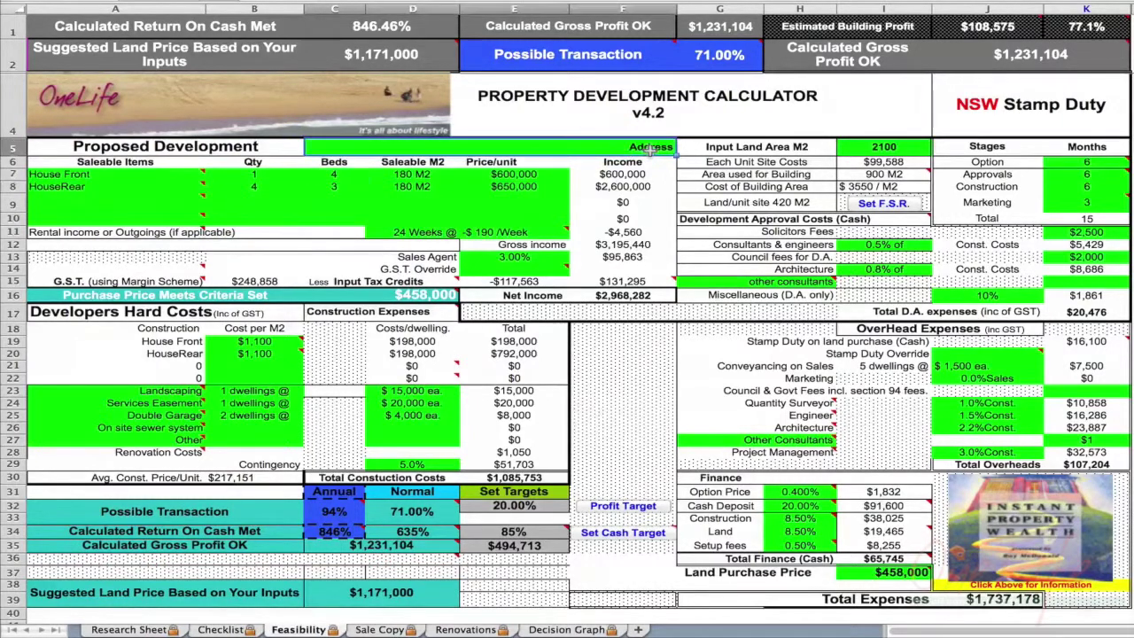
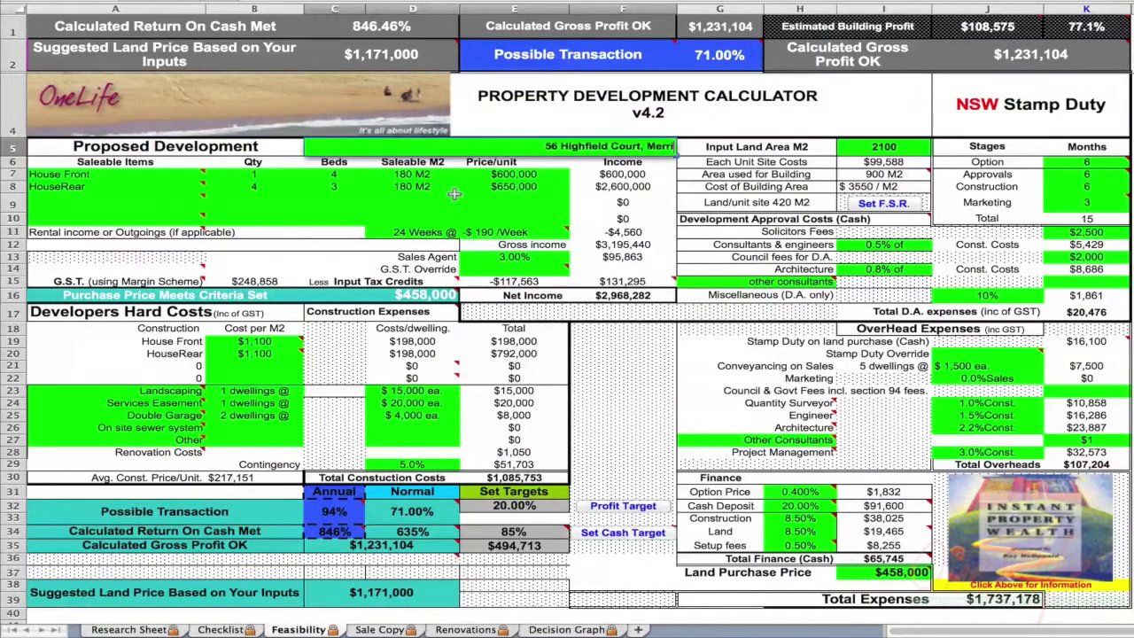
click(348, 175)
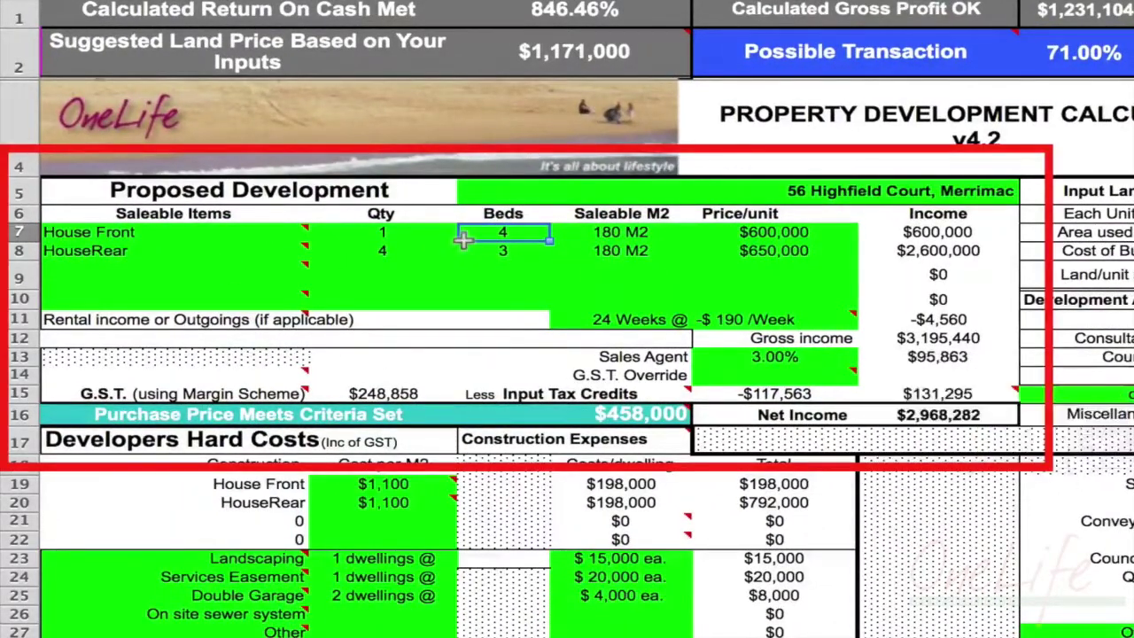
Step: Change the HouseRear quantity in row 8 from 4 to 1
mouse_move(303, 230)
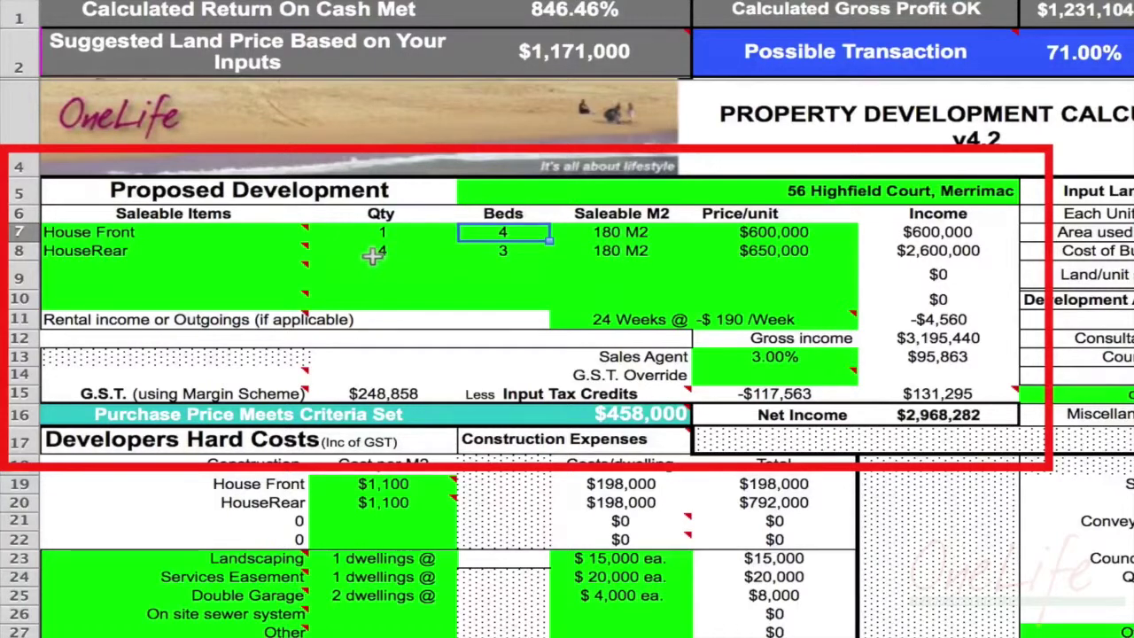
click(374, 253)
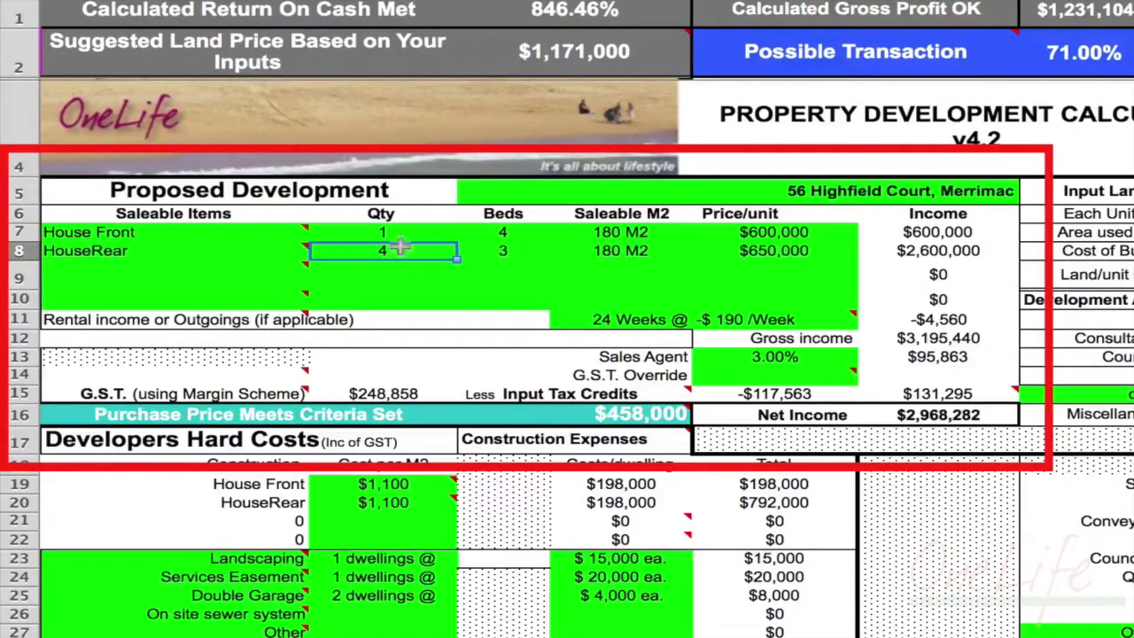
text(1)
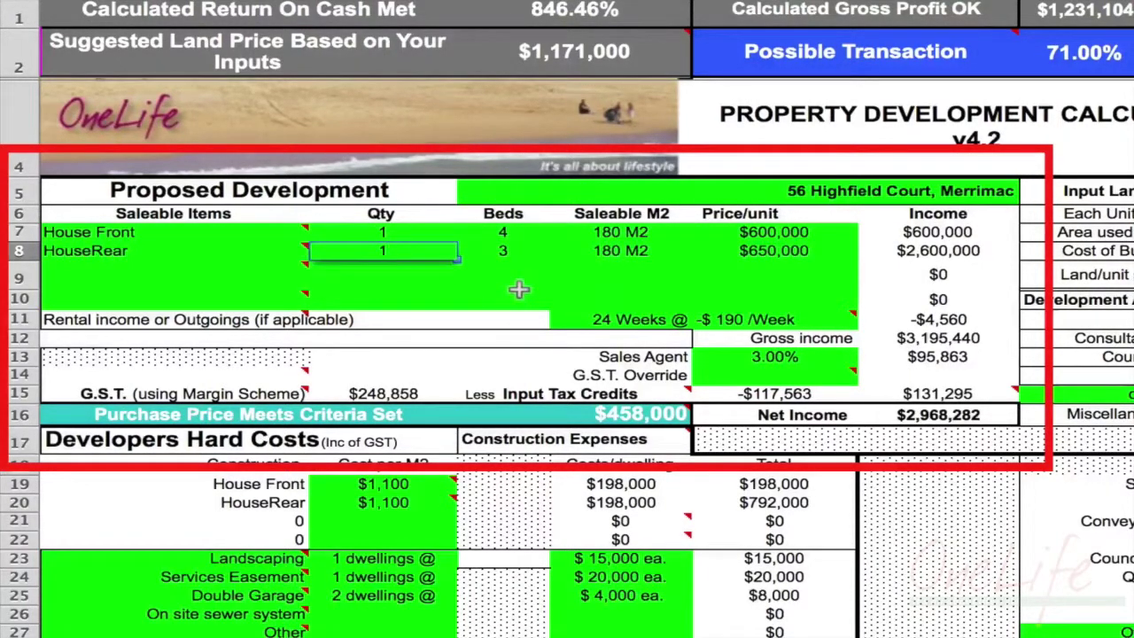
key(Return)
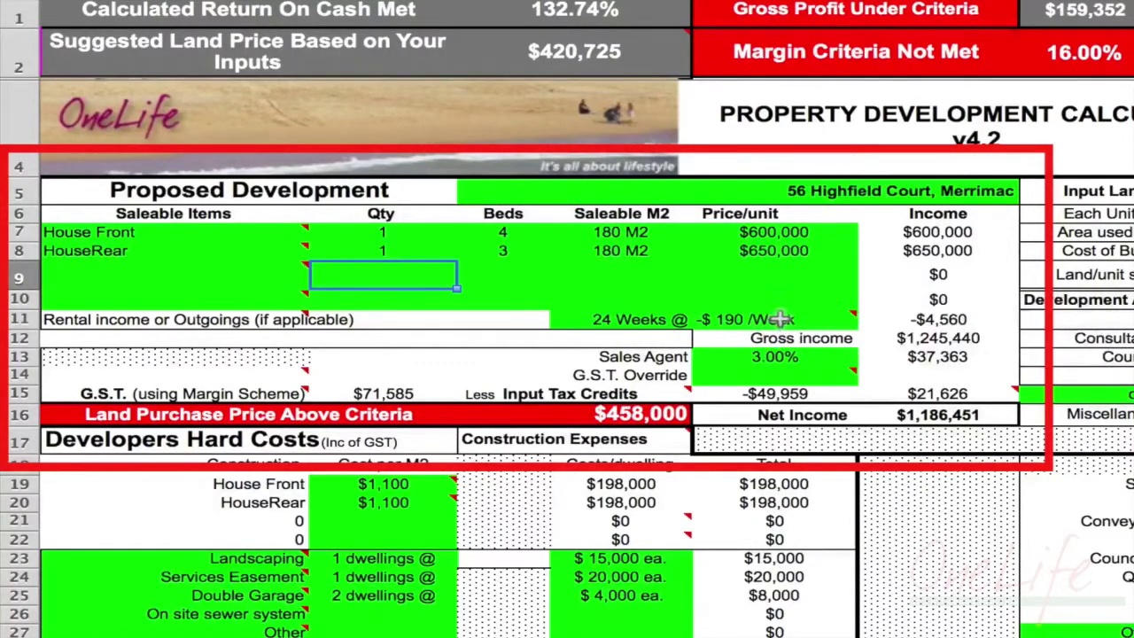
Step: Replace the -$190 rental figure in row 11 with $500 per week
mouse_move(782, 321)
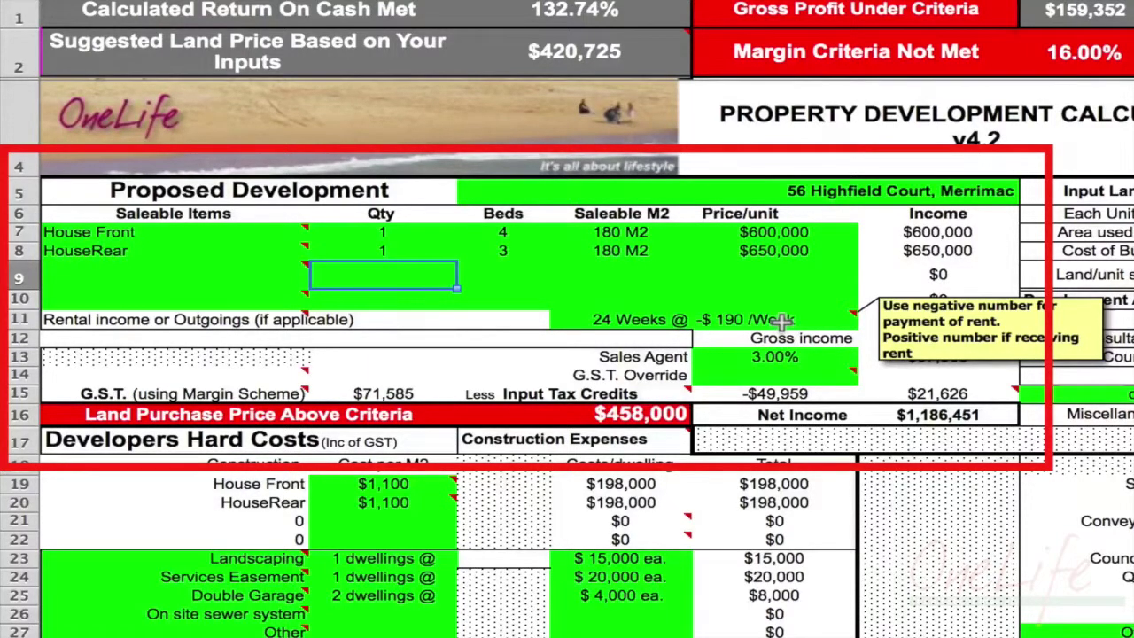
click(784, 320)
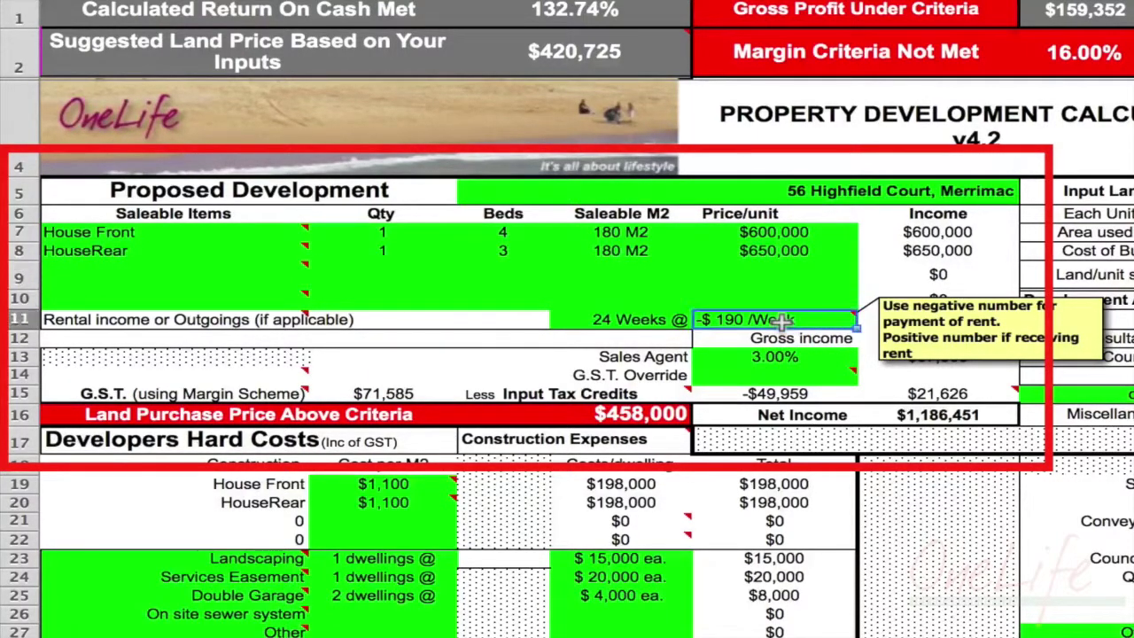
text(500)
key(Return)
key(Return)
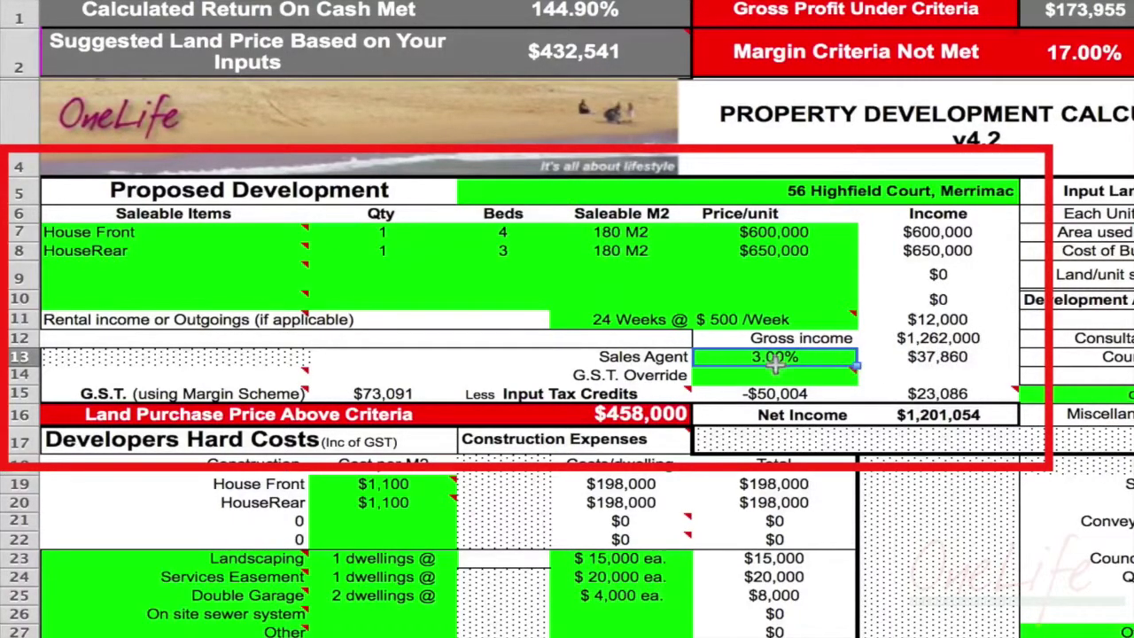
mouse_move(659, 395)
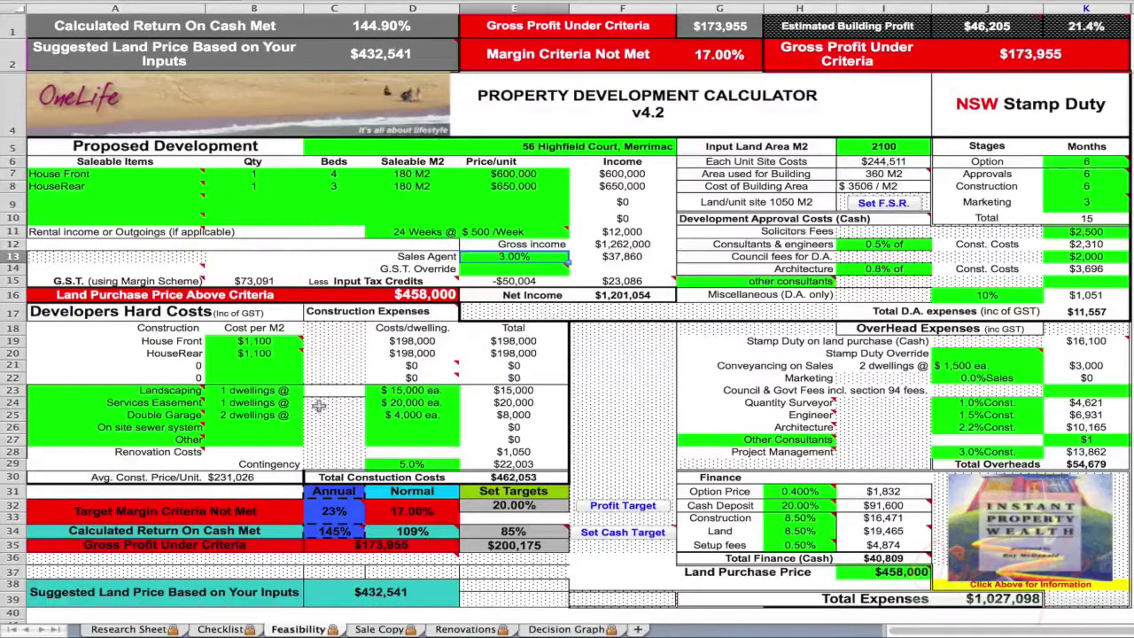
Step: Change the House Front saleable area in row 7 from 180 to 200 M2
scroll(319, 405, down, 1)
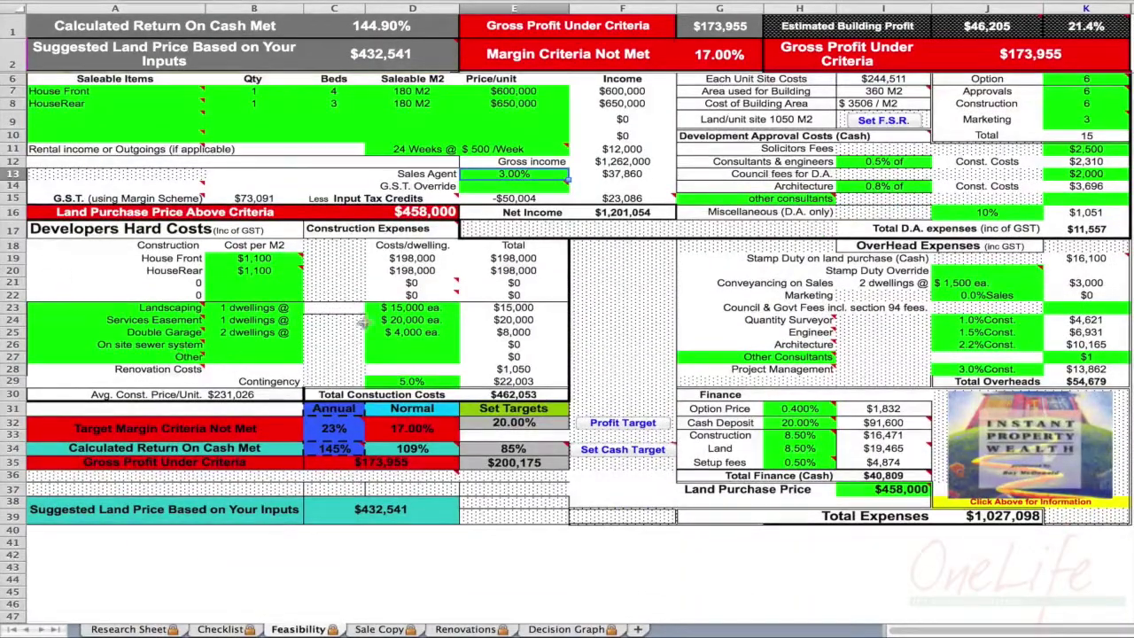
mouse_move(412, 295)
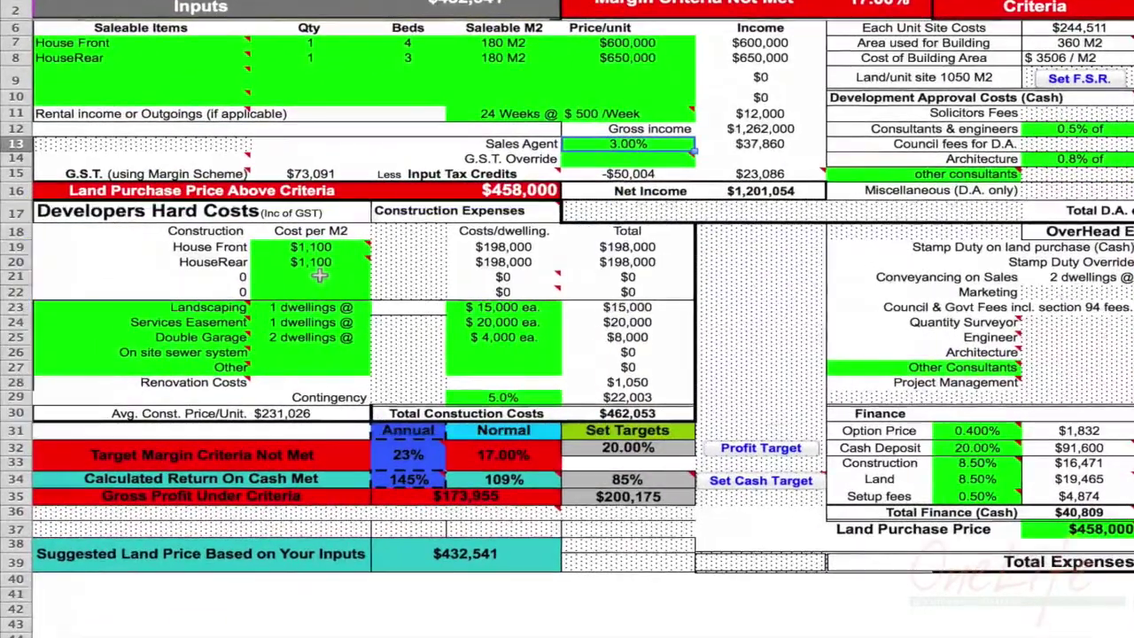
scroll(274, 181, up, 3)
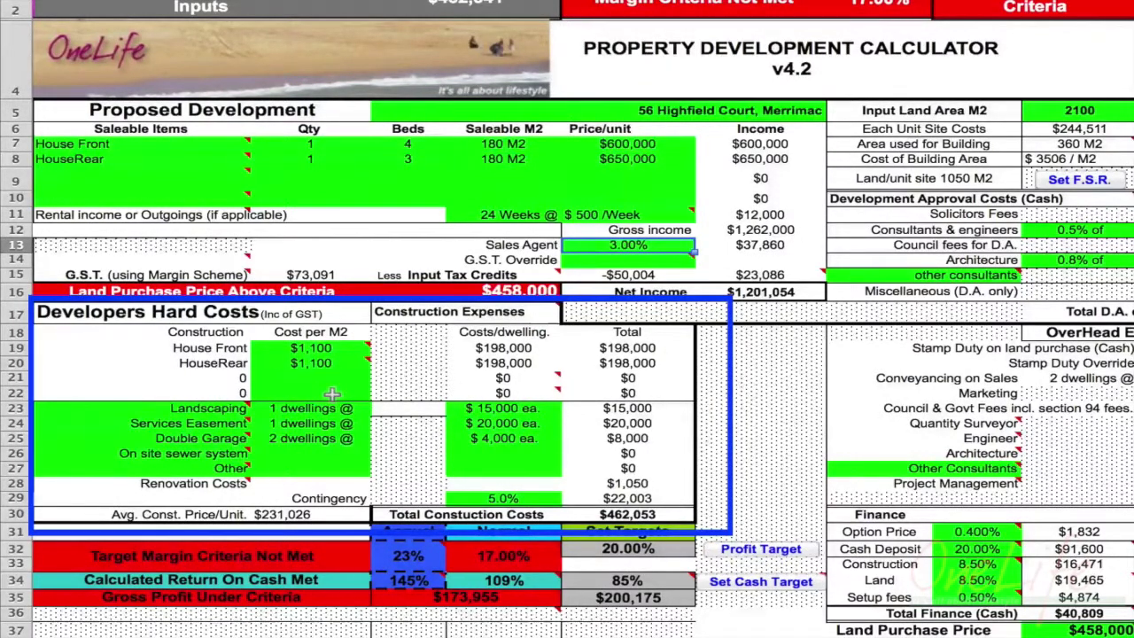
mouse_move(303, 351)
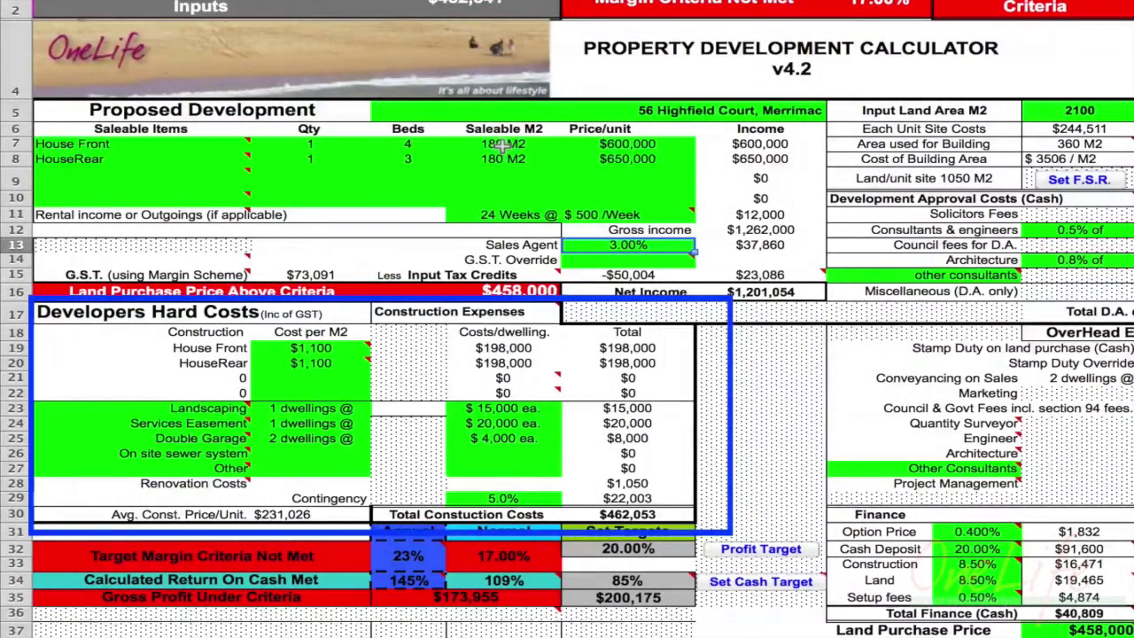
click(503, 144)
key(BackSpace)
text(200)
key(Return)
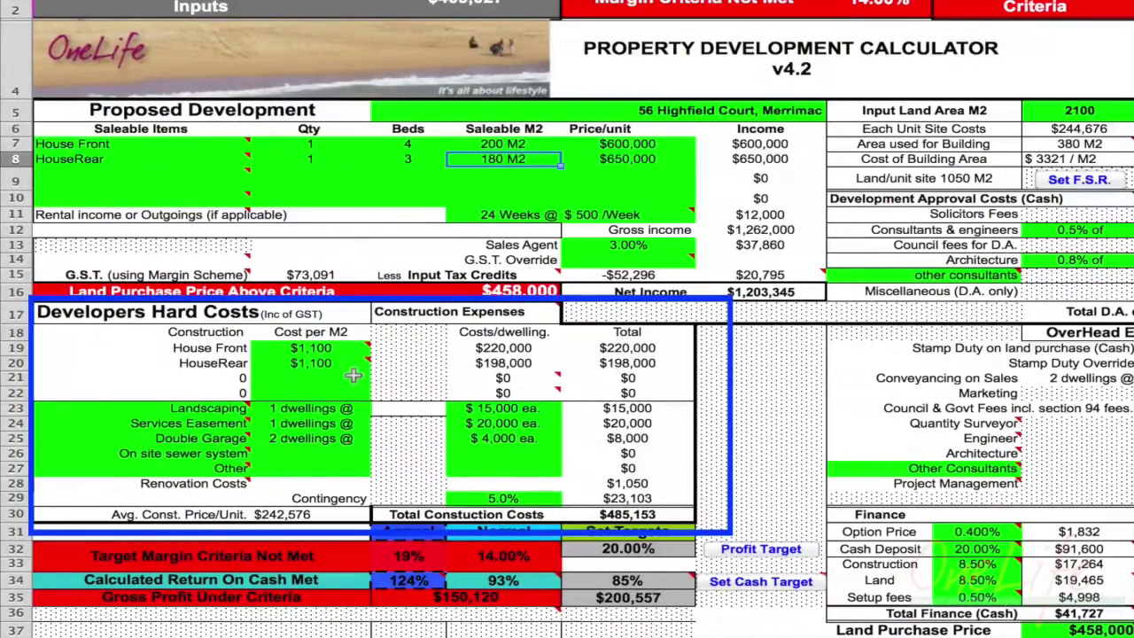
Step: Enter $0 as the House Front cost per M2 in row 19
click(315, 351)
text(0)
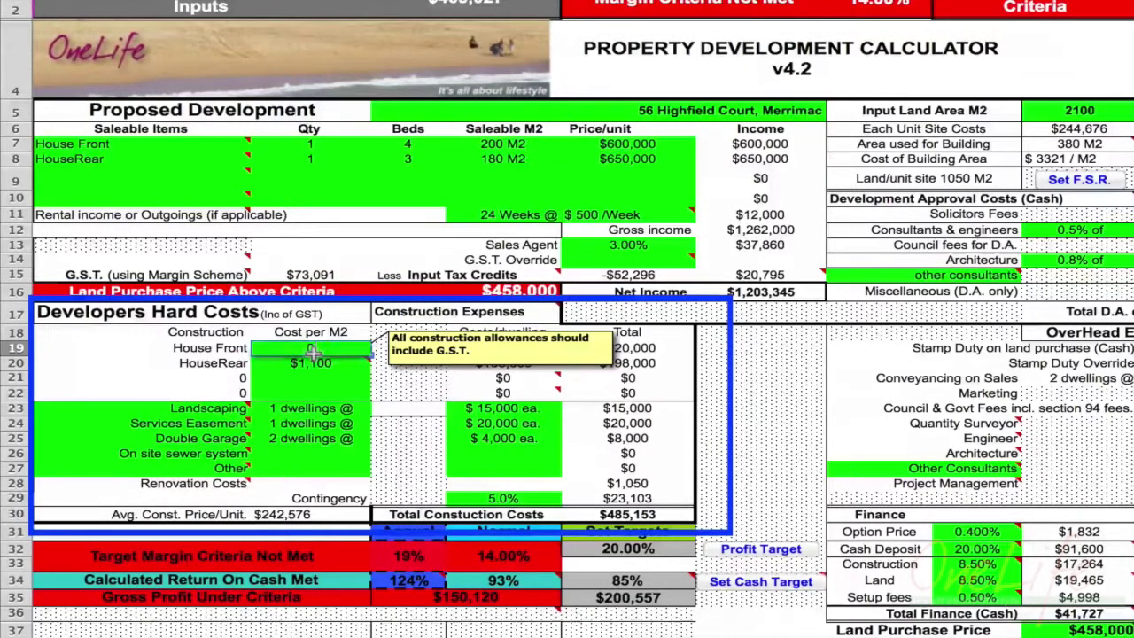
key(Return)
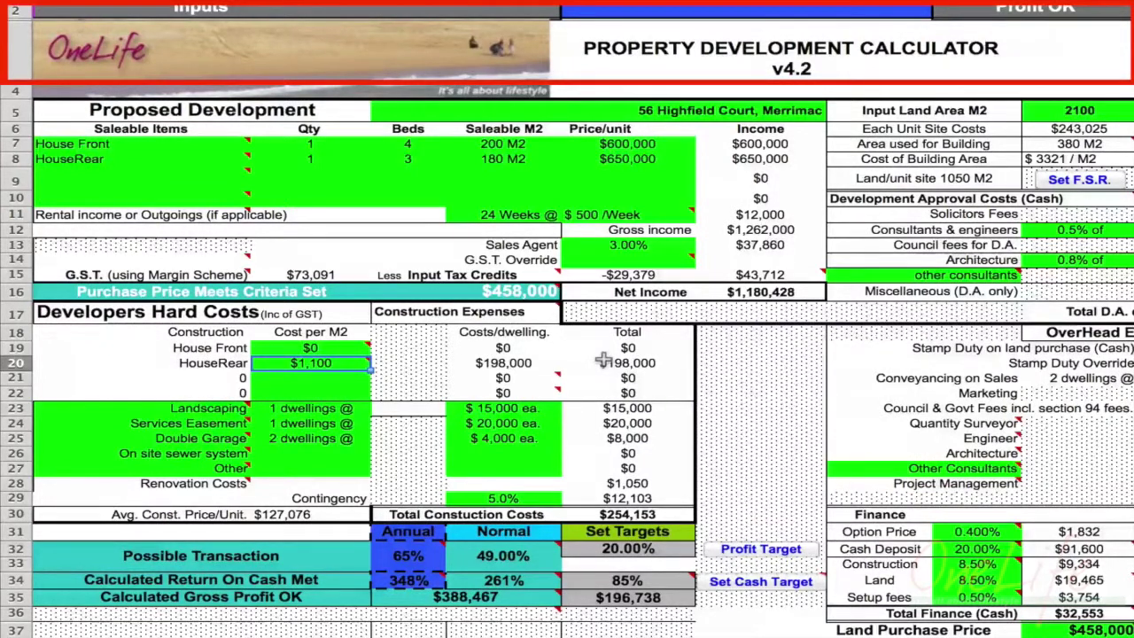
scroll(603, 359, down, 2)
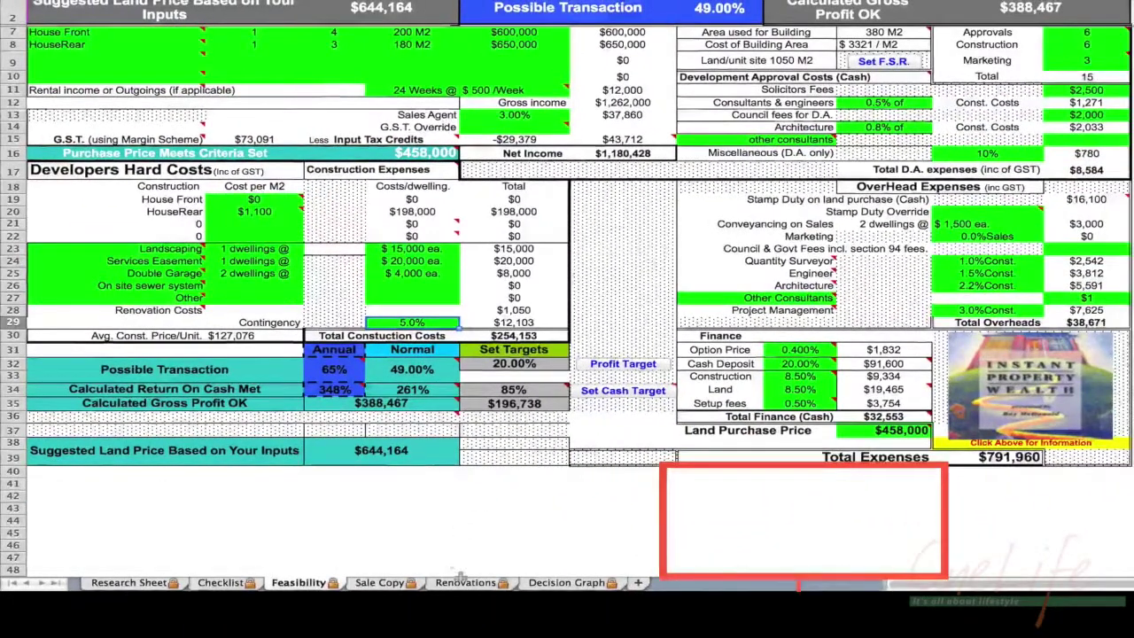
Step: On the Renovations sheet, enter 100 House Front units for the first Other item, then return to Feasibility
click(468, 587)
scroll(445, 317, up, 1)
scroll(445, 317, up, 8)
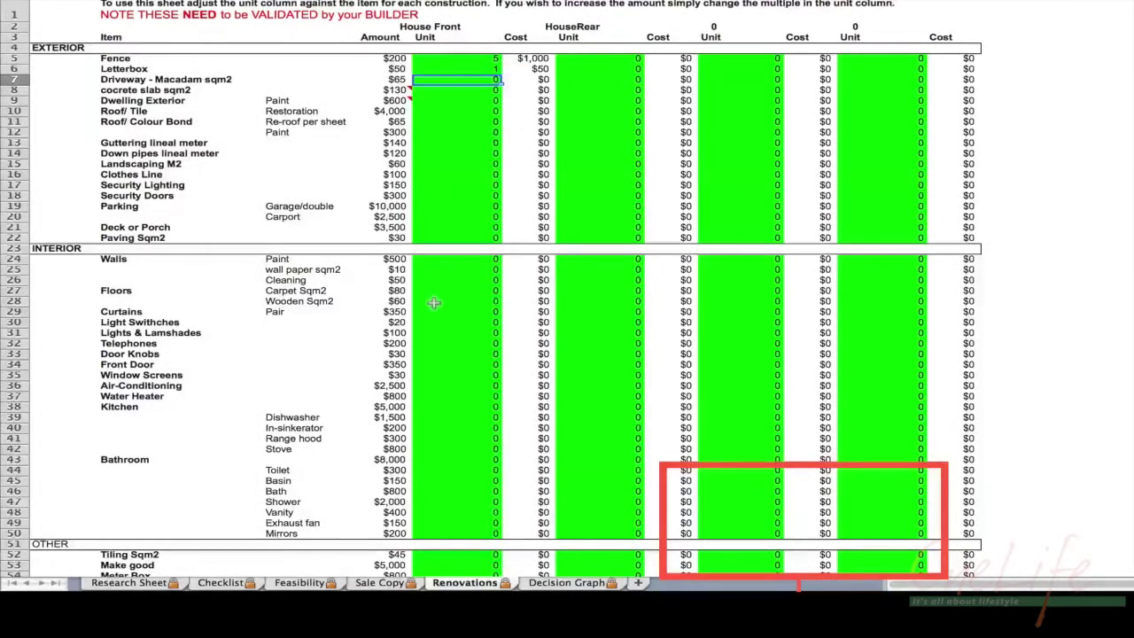
scroll(445, 309, down, 8)
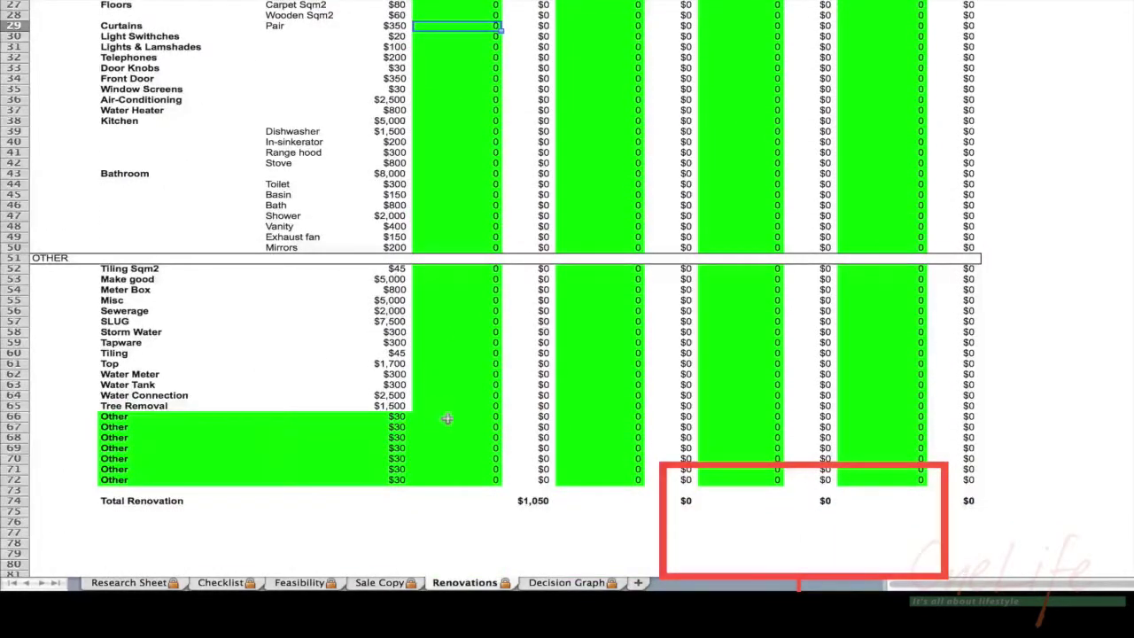
click(455, 417)
text(10000)
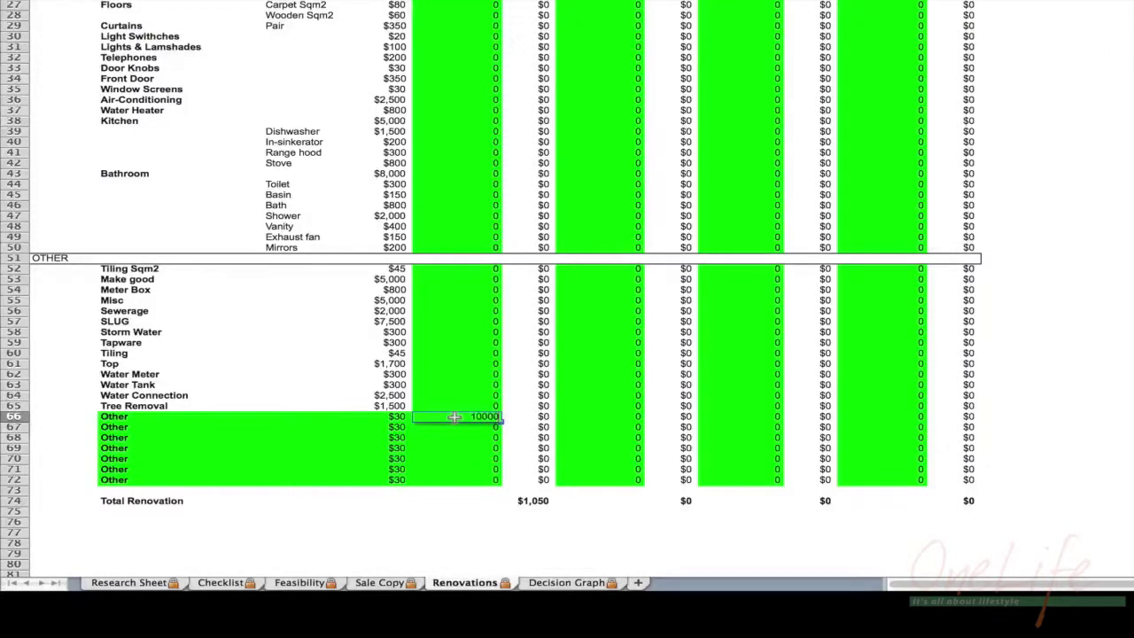
key(Return)
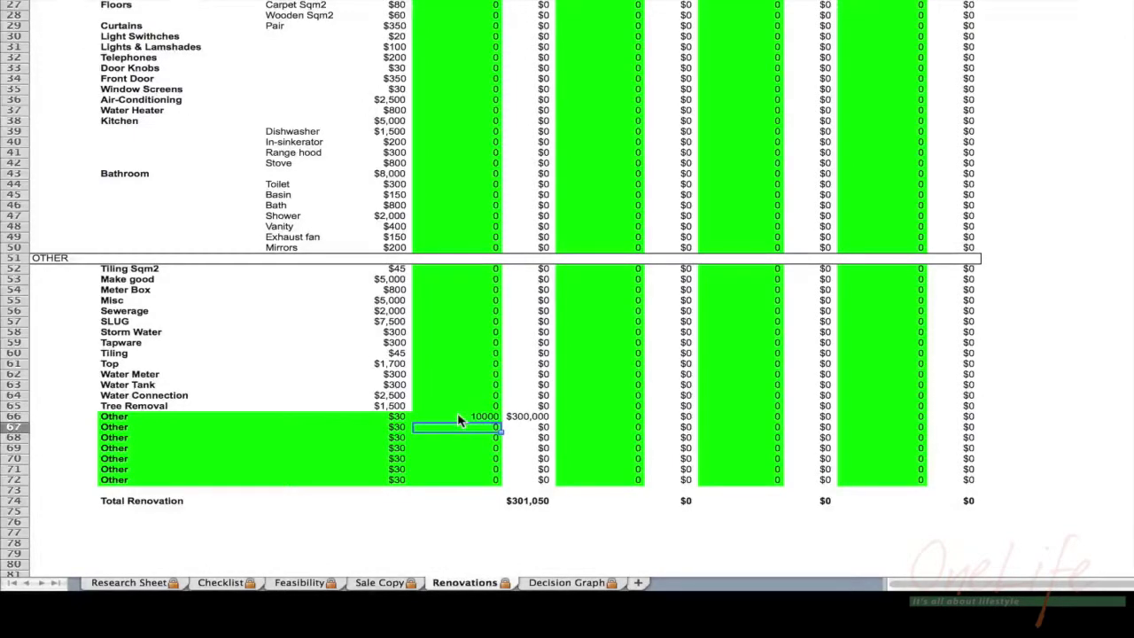
click(469, 416)
text(100)
key(Return)
click(301, 582)
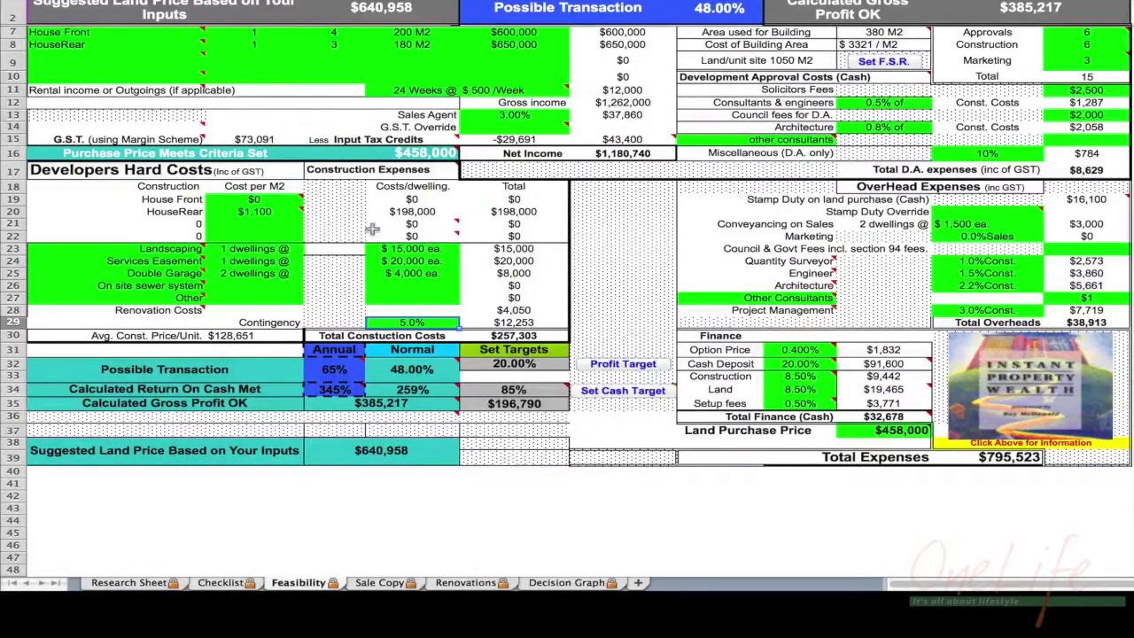
mouse_move(373, 229)
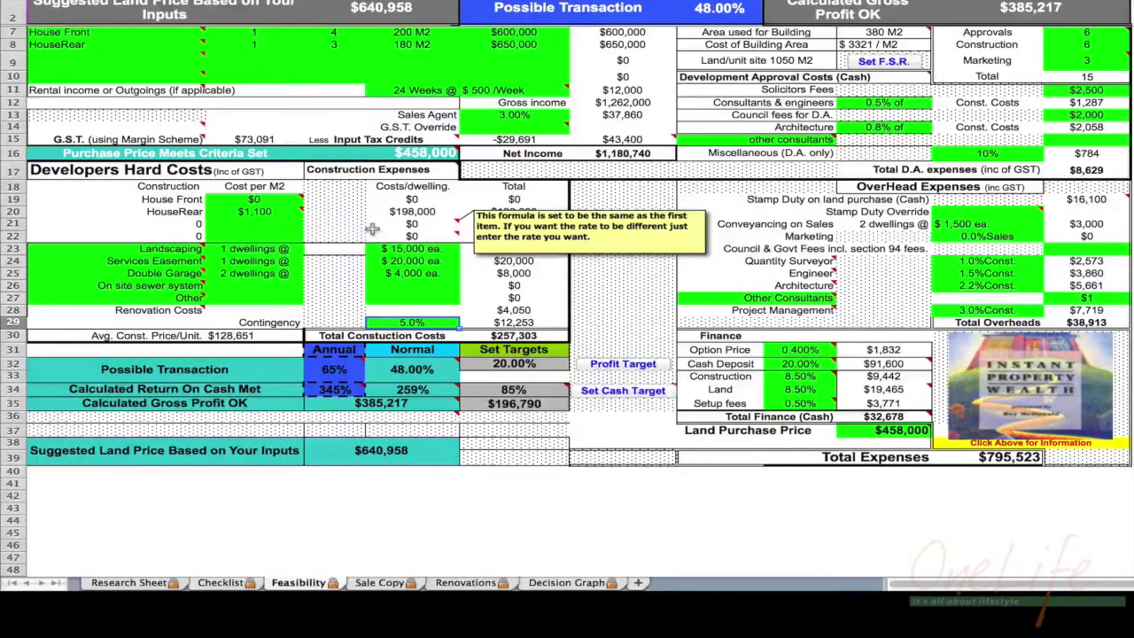
scroll(849, 378, up, 2)
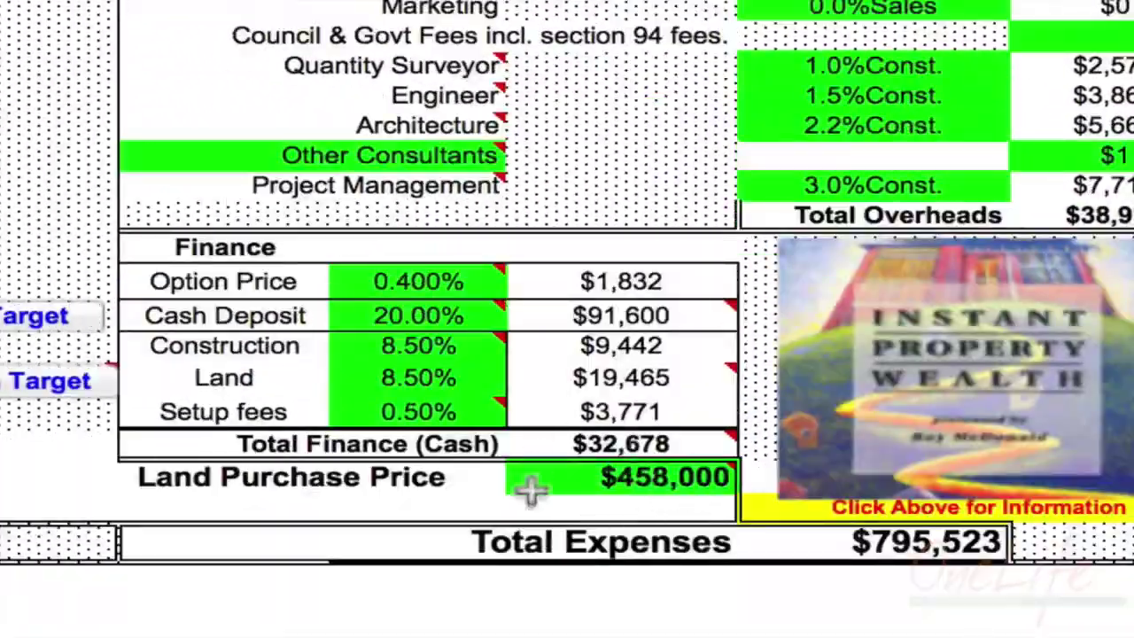
mouse_move(666, 494)
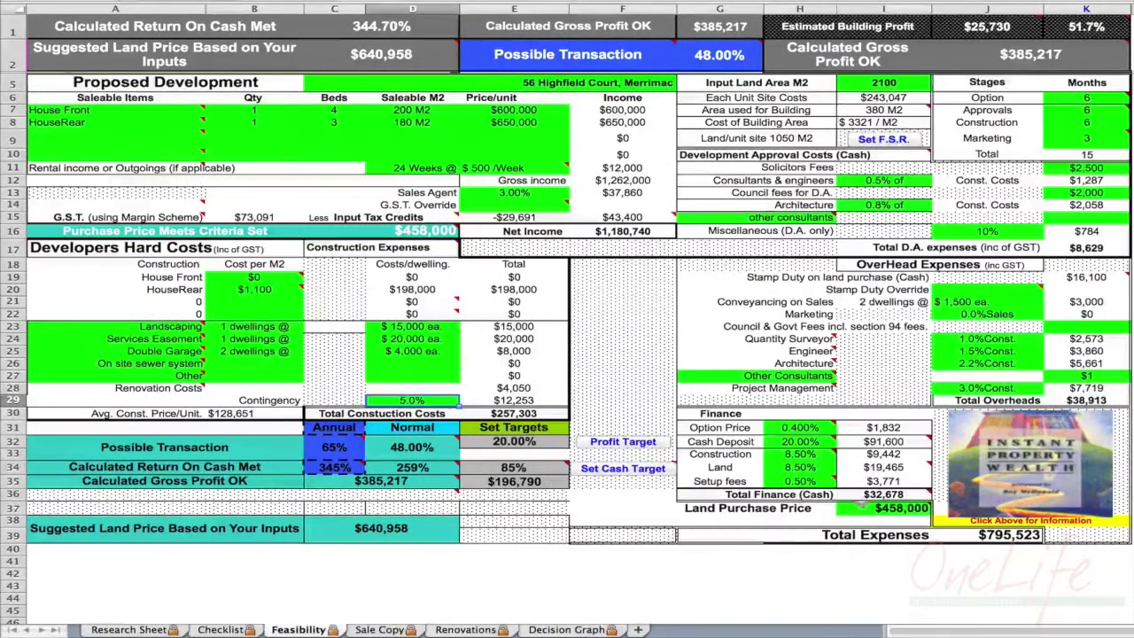
Step: Try land purchase prices of $640,858 and then $700,000
click(886, 509)
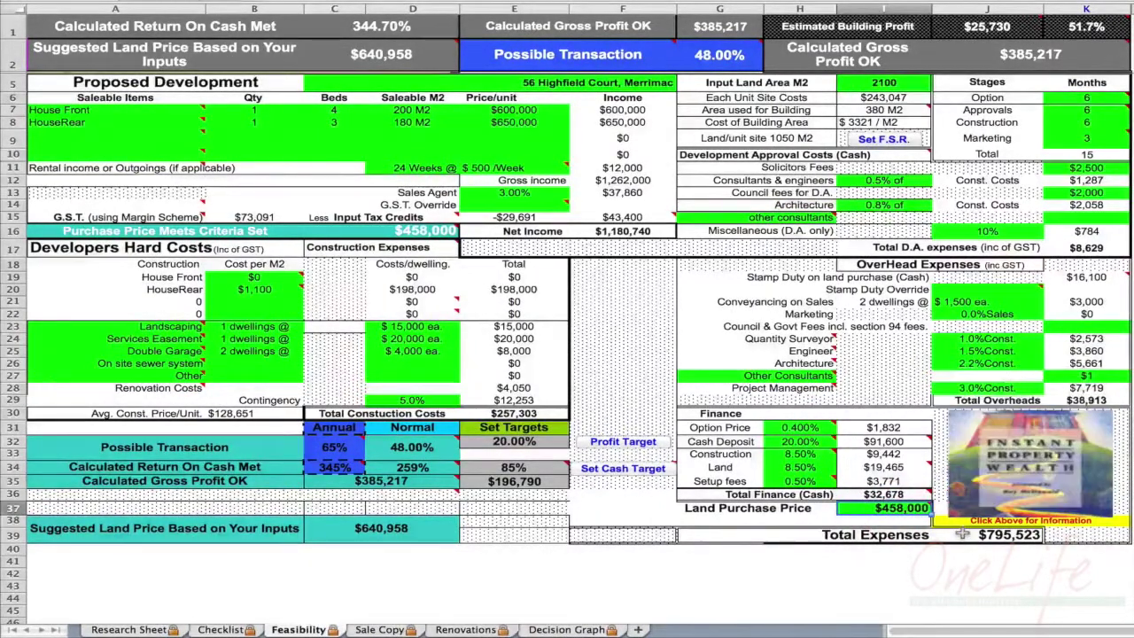
text(640,)
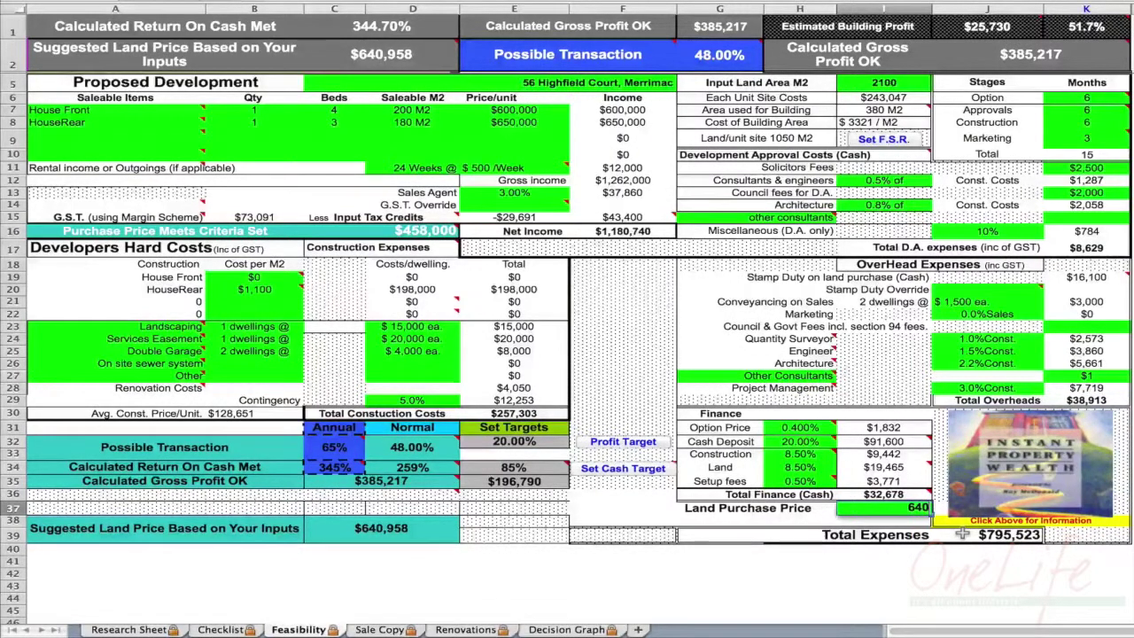
text(858)
key(Return)
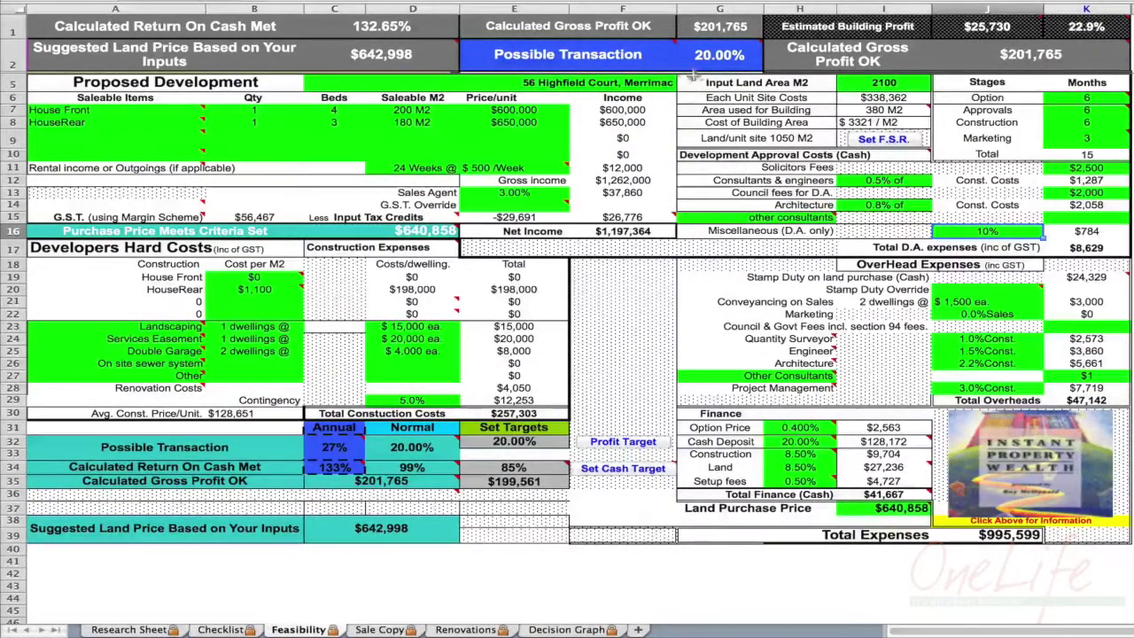
mouse_move(697, 68)
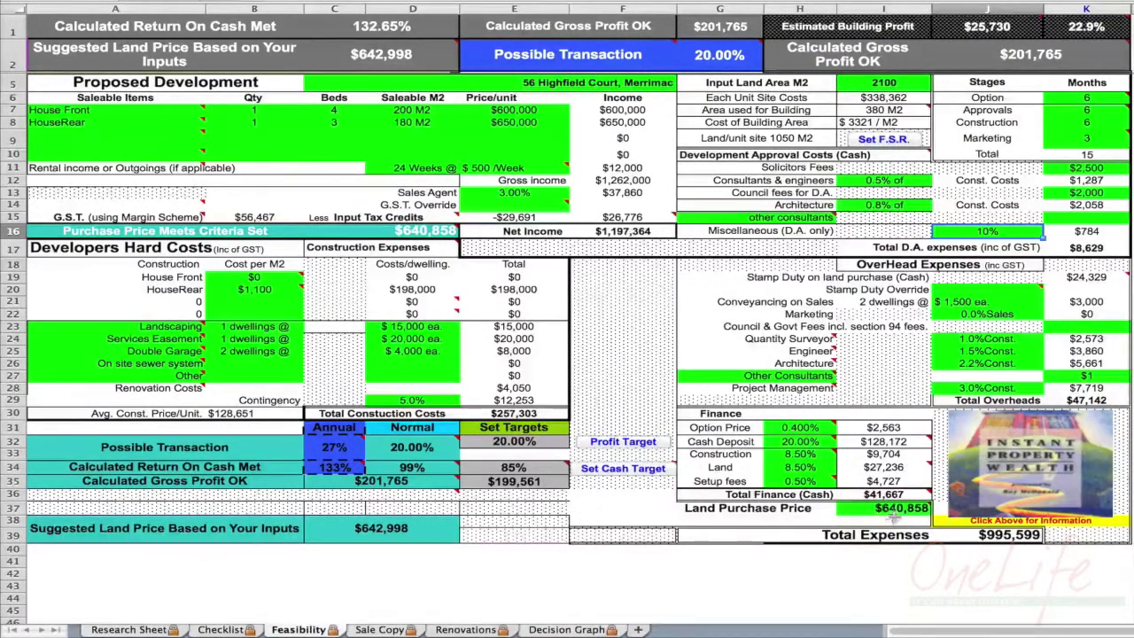
click(897, 512)
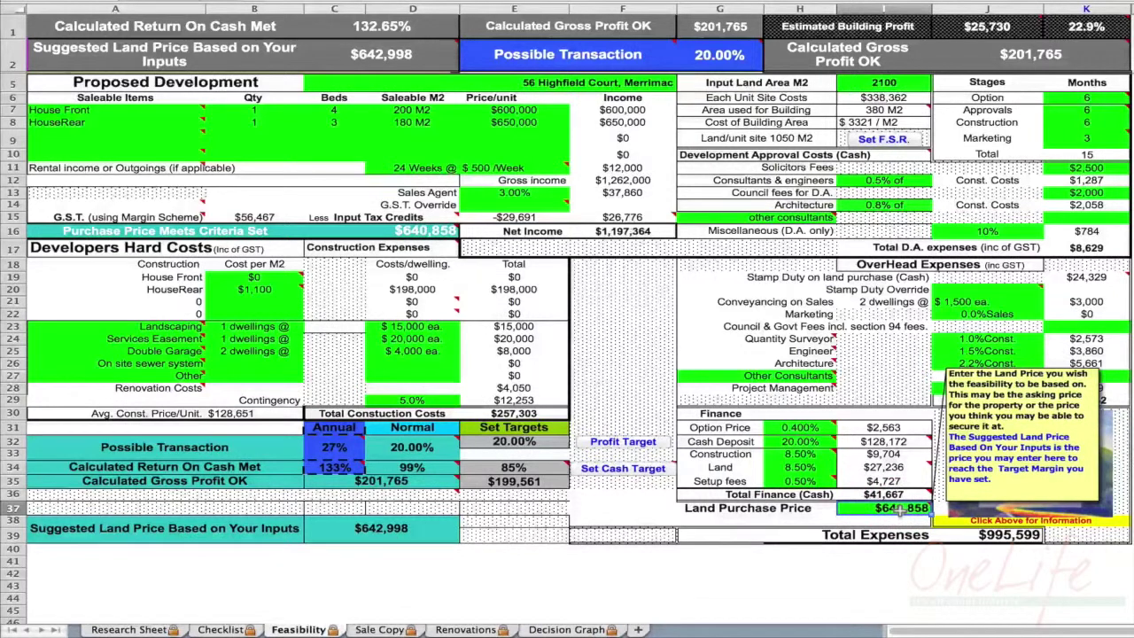
text(700,000)
key(Return)
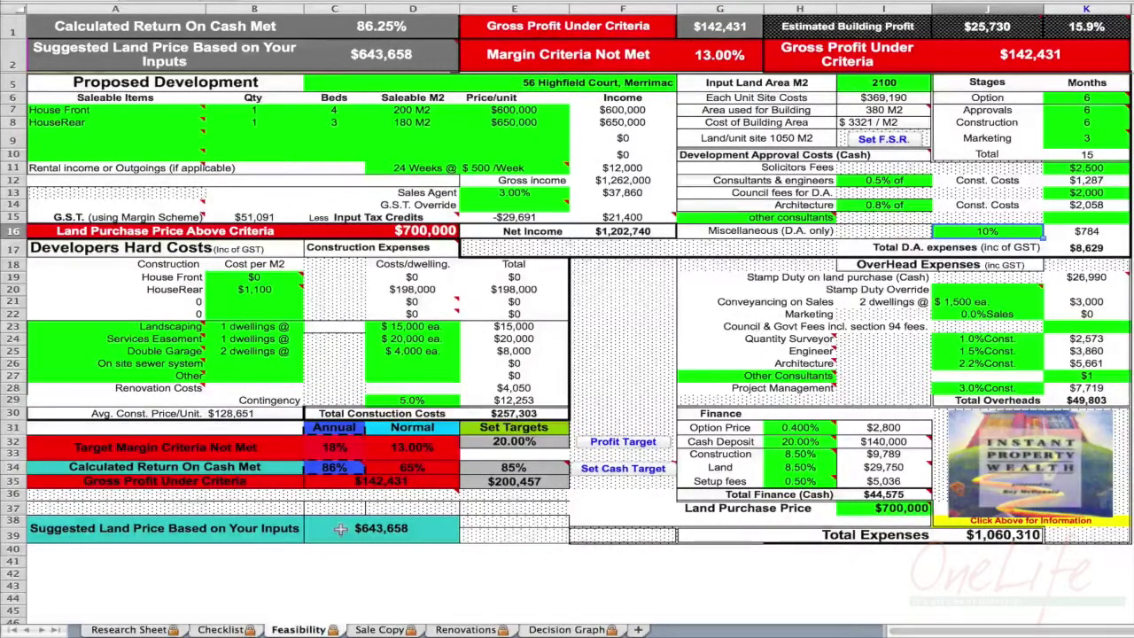
Step: Try $643,658, then settle the land purchase price at $640,000
click(910, 512)
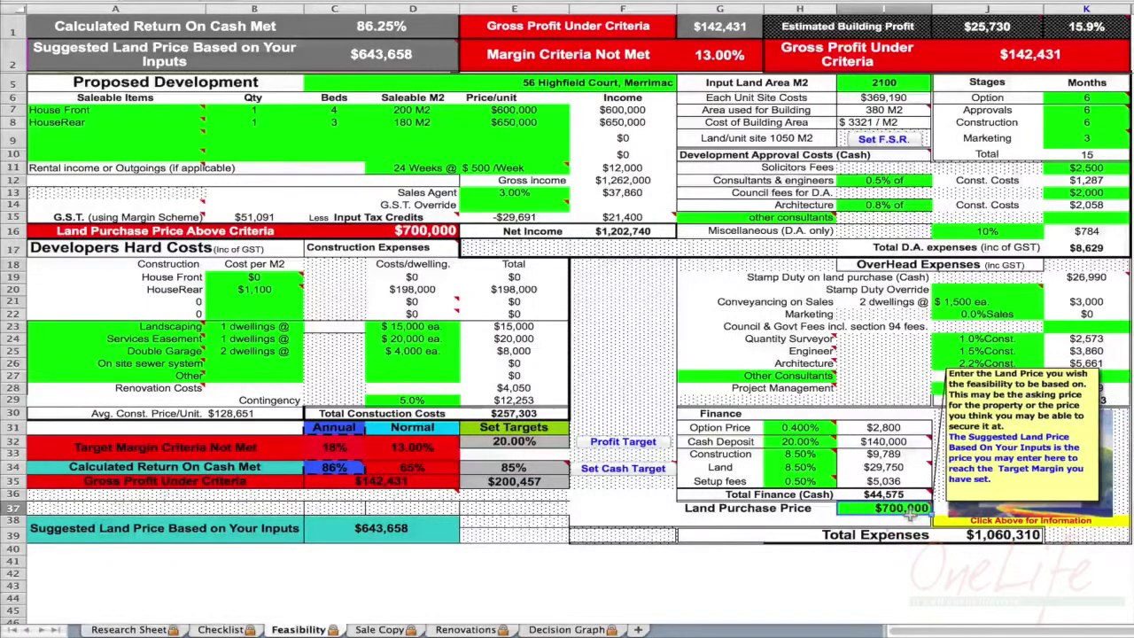
key(BackSpace)
text(643,658)
key(Return)
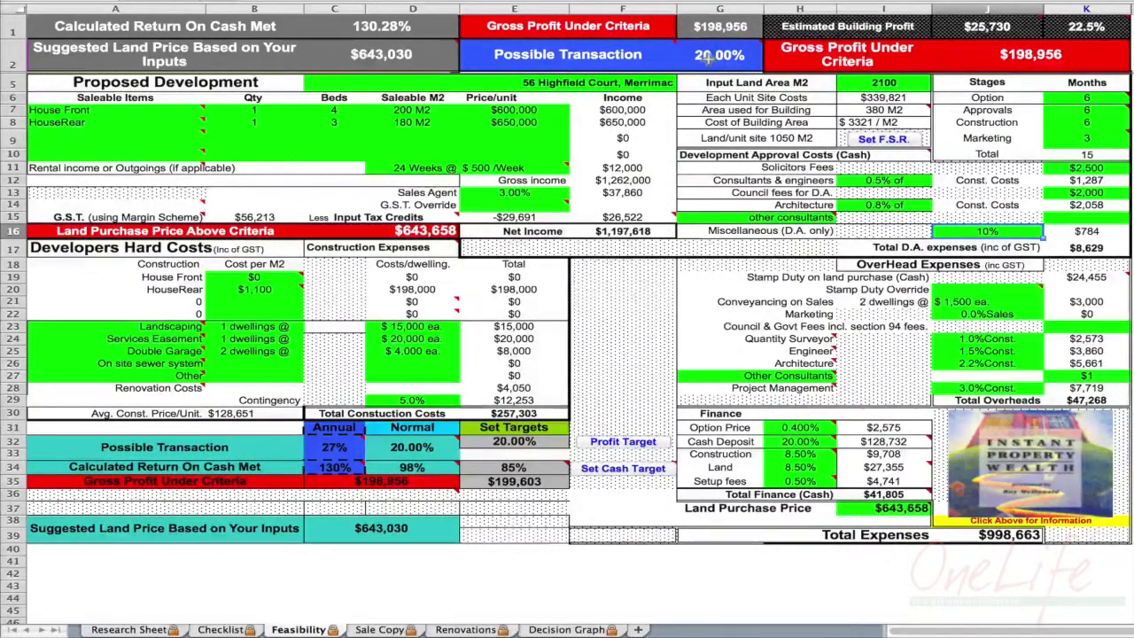
mouse_move(700, 55)
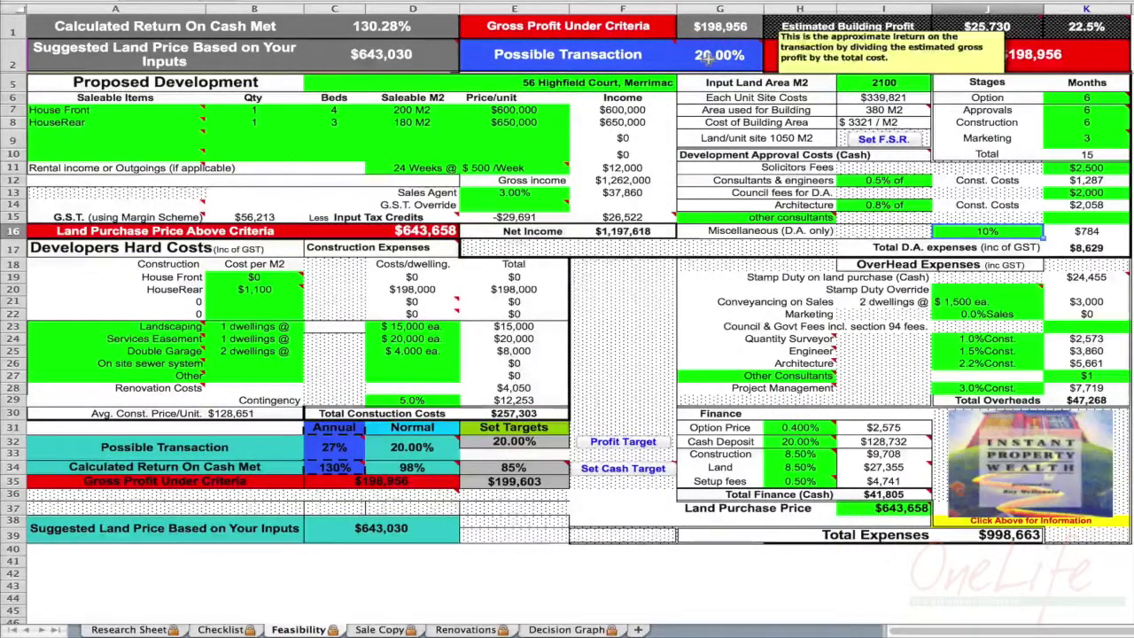
click(899, 510)
text(640,000)
key(Return)
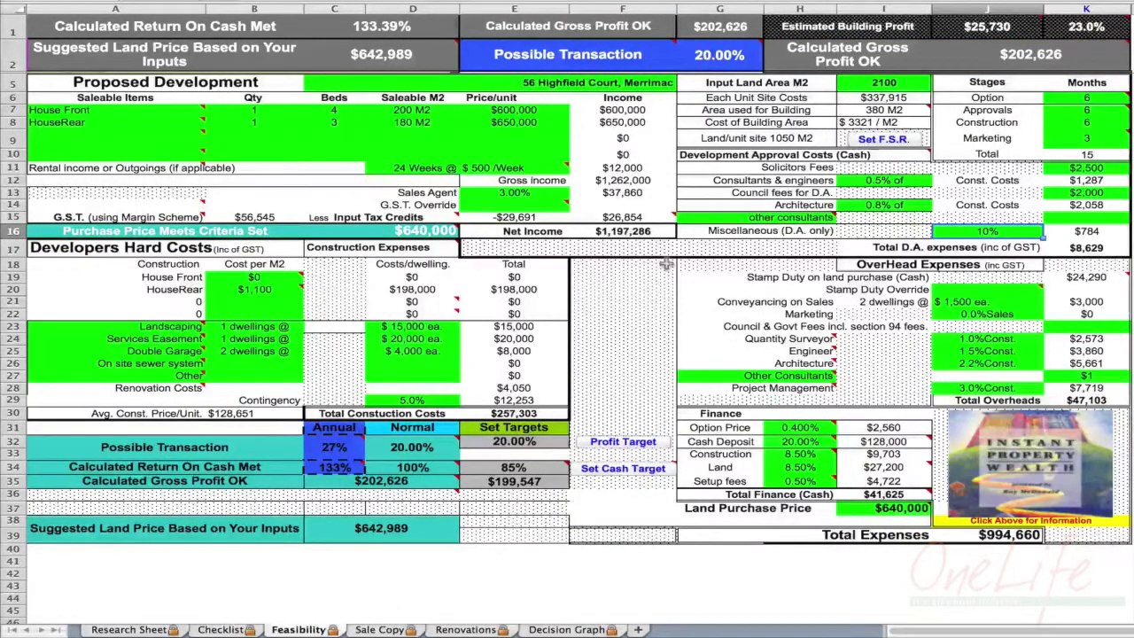
Step: Change the Option stage to 12 months, keeping 6 approvals, 6 construction and 3 marketing months
scroll(572, 363, up, 1)
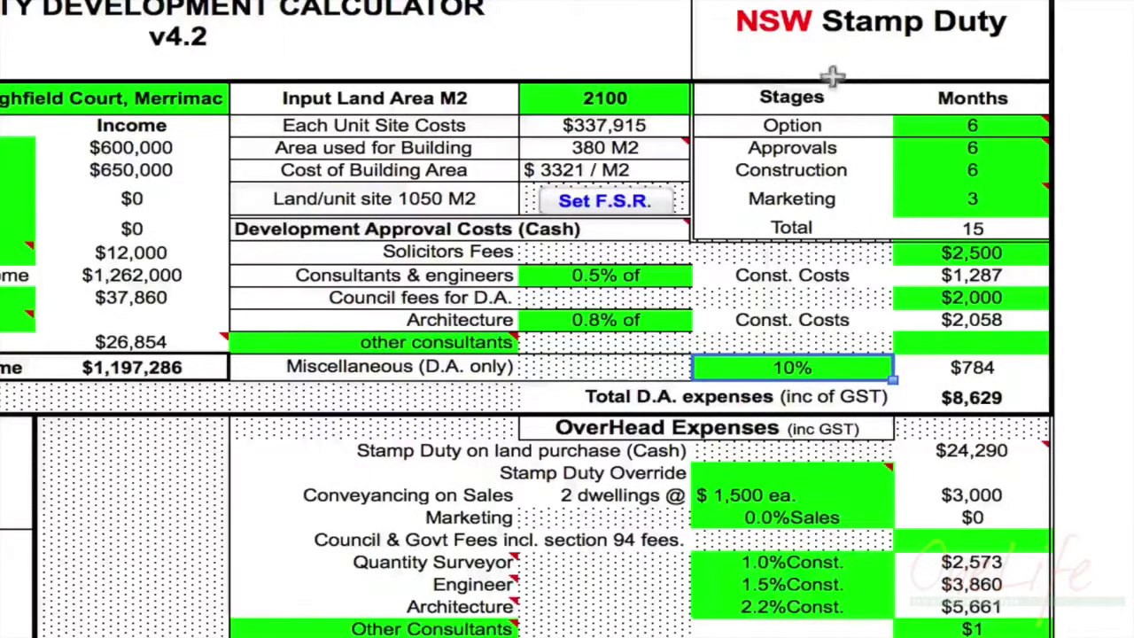
mouse_move(931, 120)
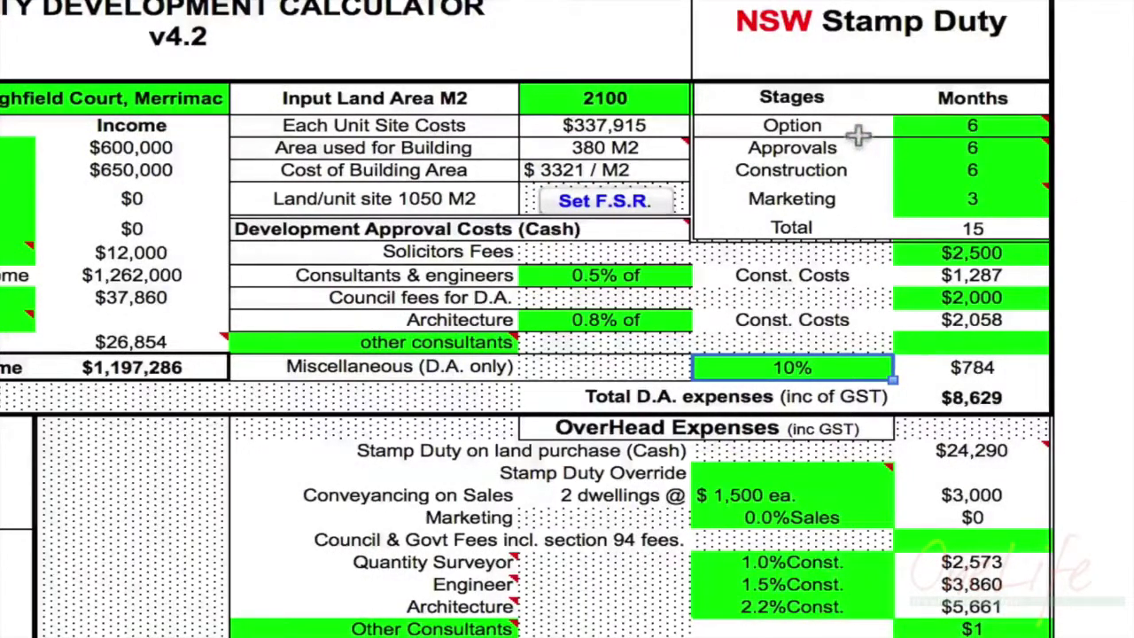
click(972, 128)
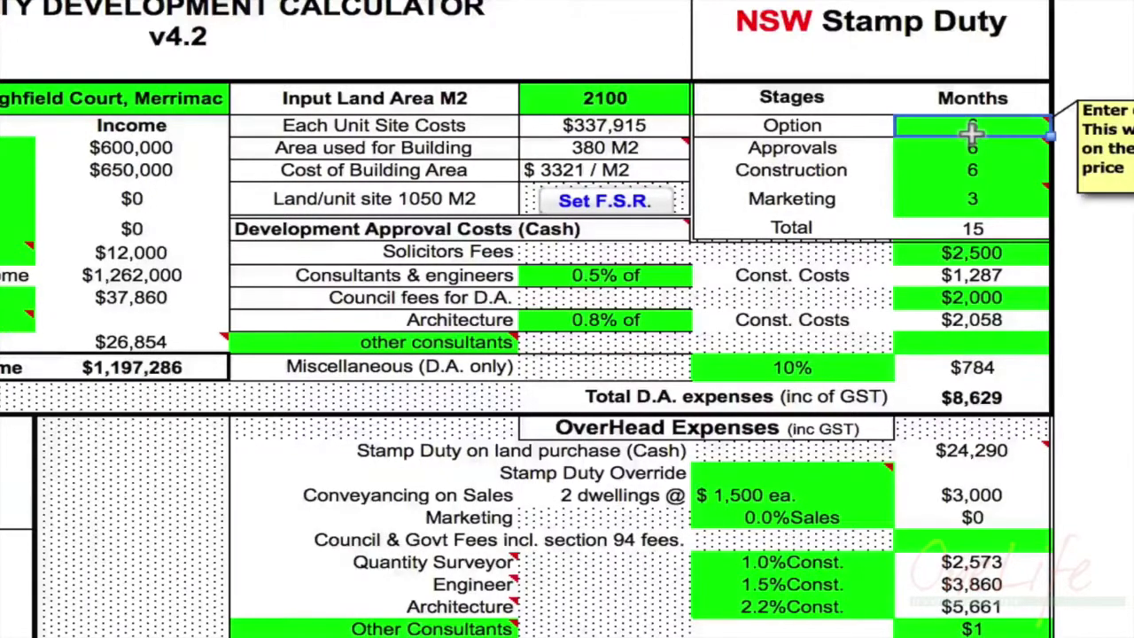
text(12)
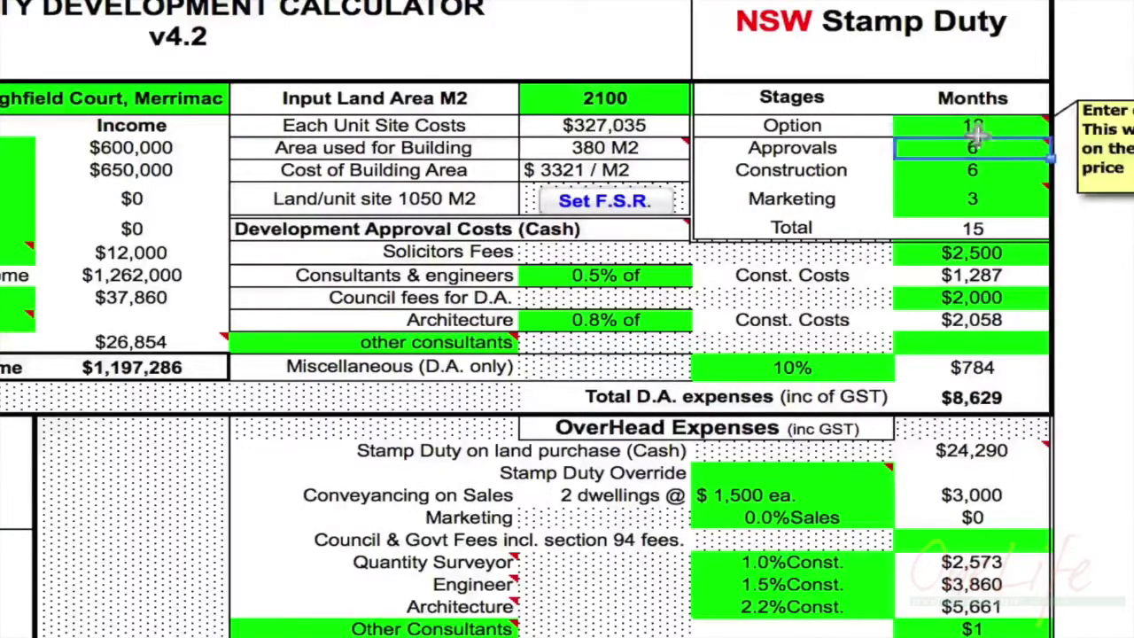
click(1002, 149)
mouse_move(1001, 155)
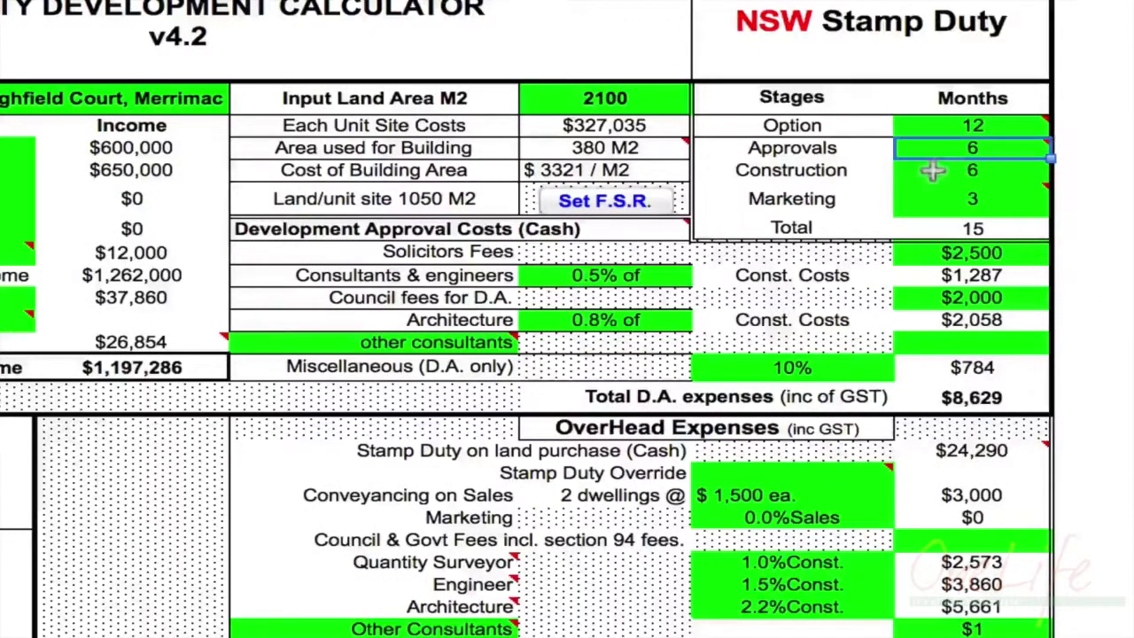
click(969, 177)
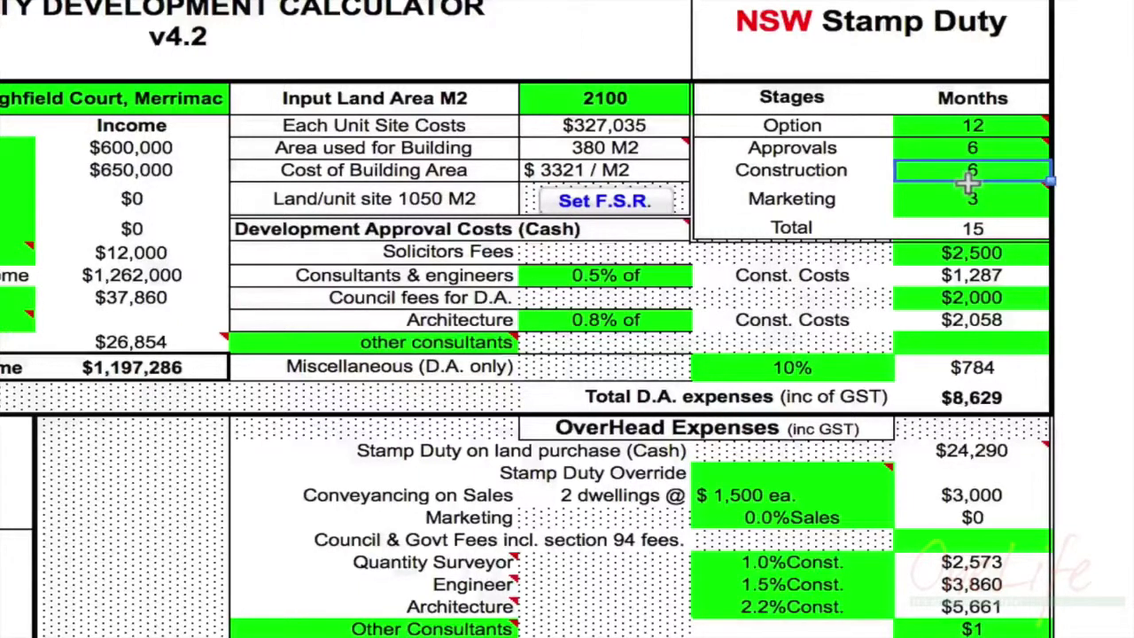
click(959, 200)
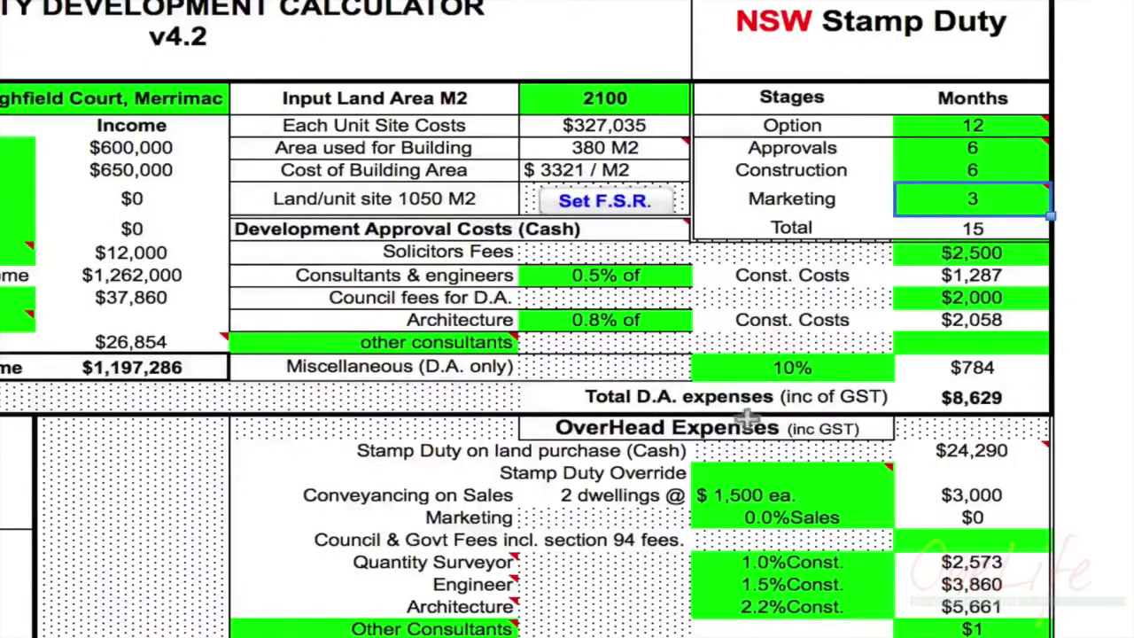
Step: Enter a $0 stamp duty override, then select the Marketing percentage of sales cell
scroll(771, 381, down, 3)
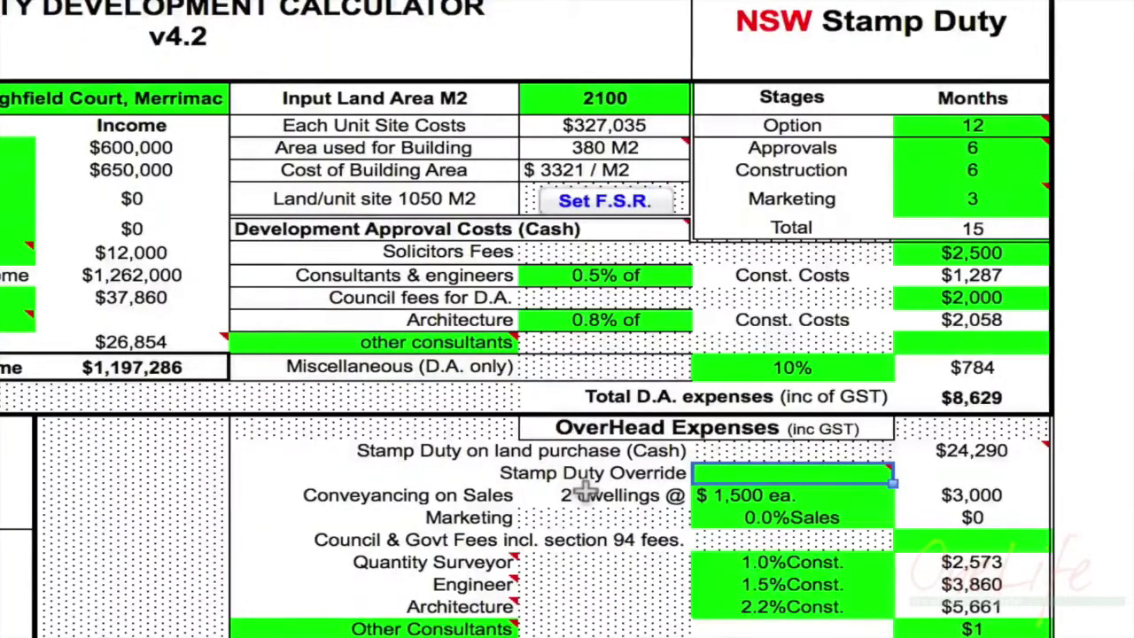
text(0)
key(Return)
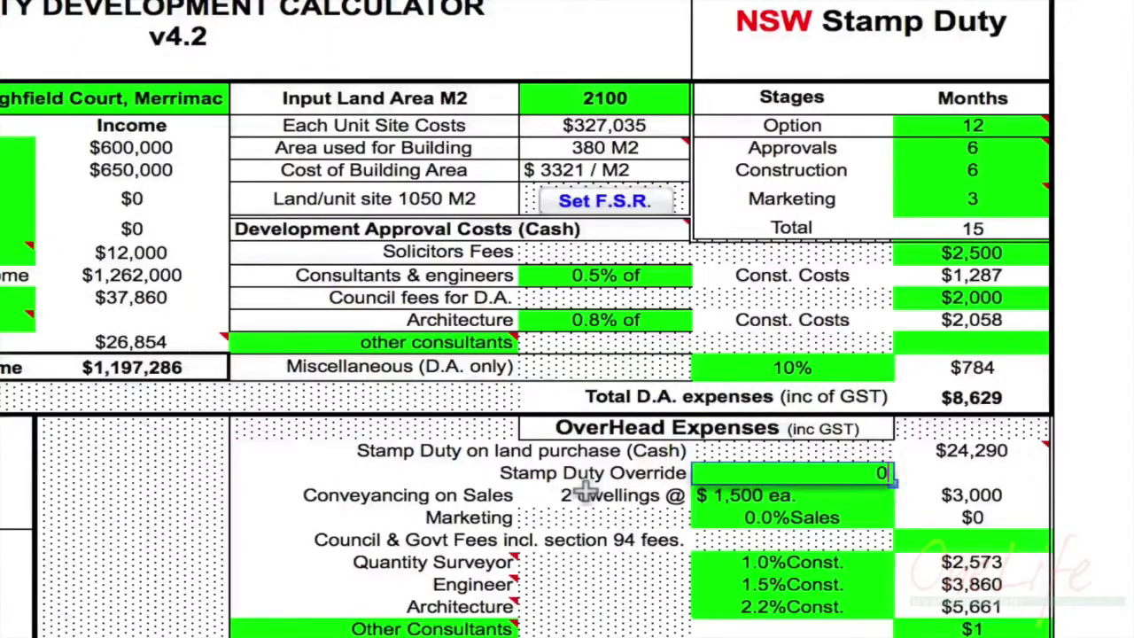
key(Return)
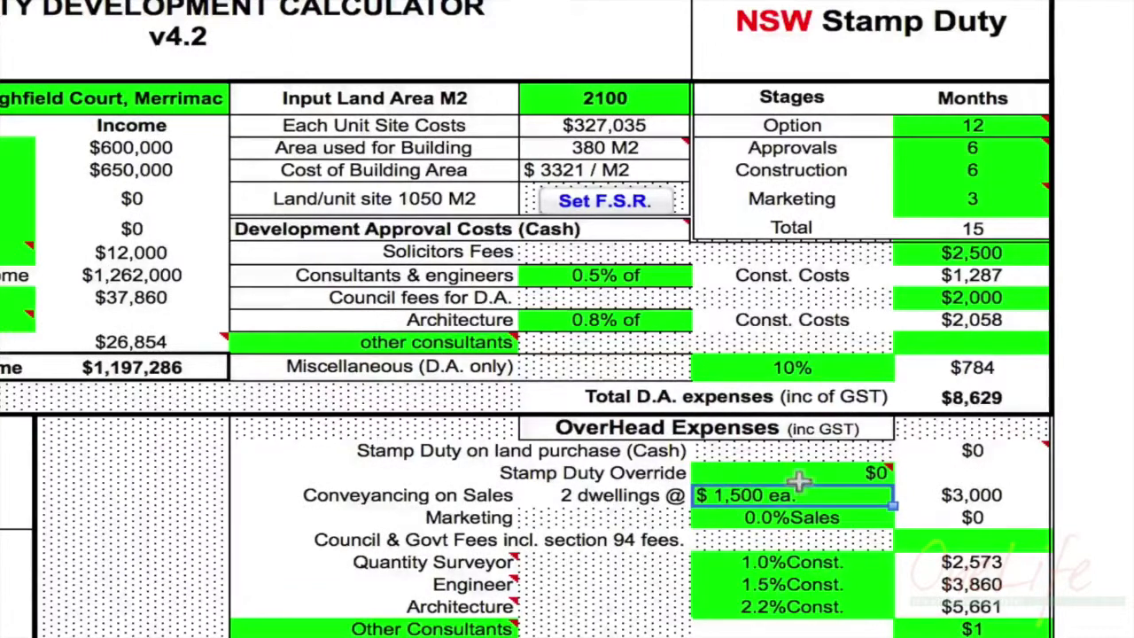
mouse_move(970, 456)
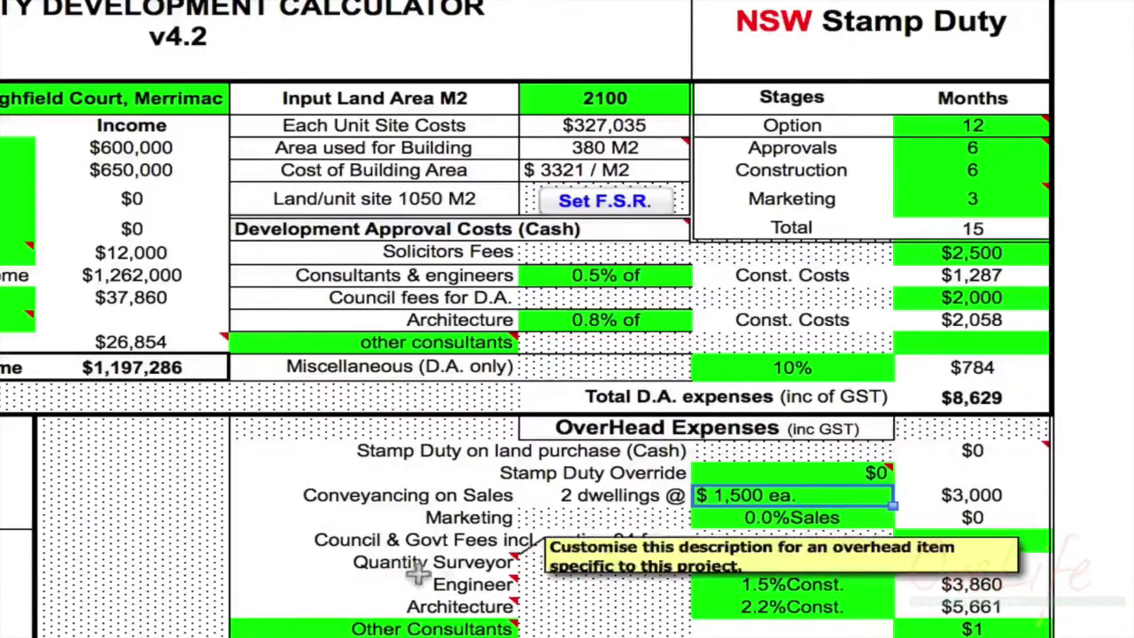
click(746, 518)
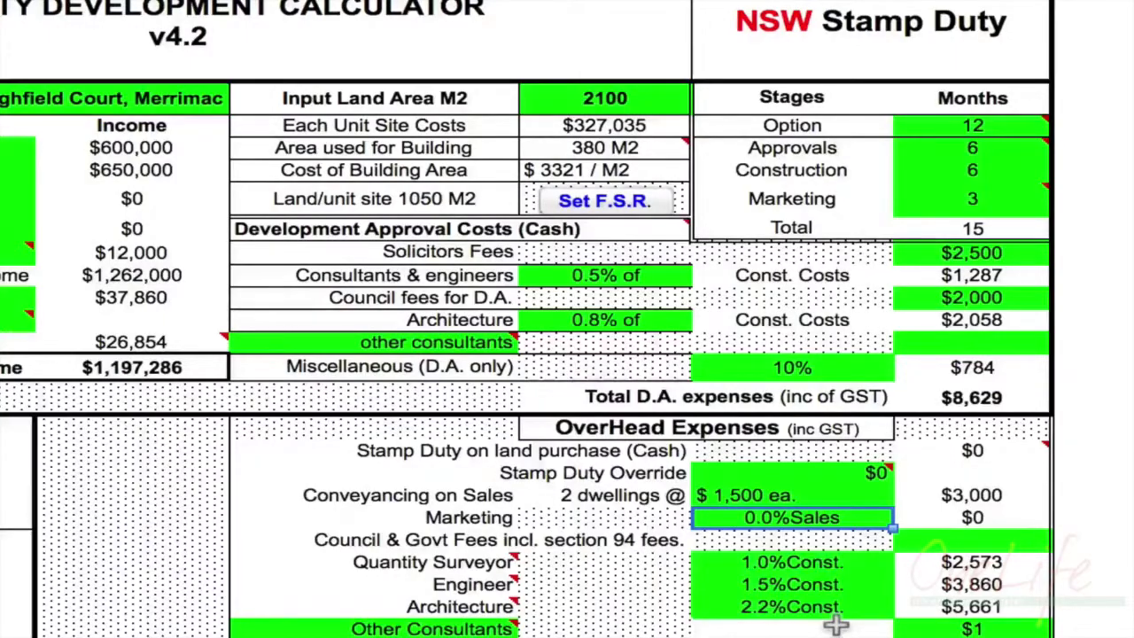
scroll(833, 621, down, 3)
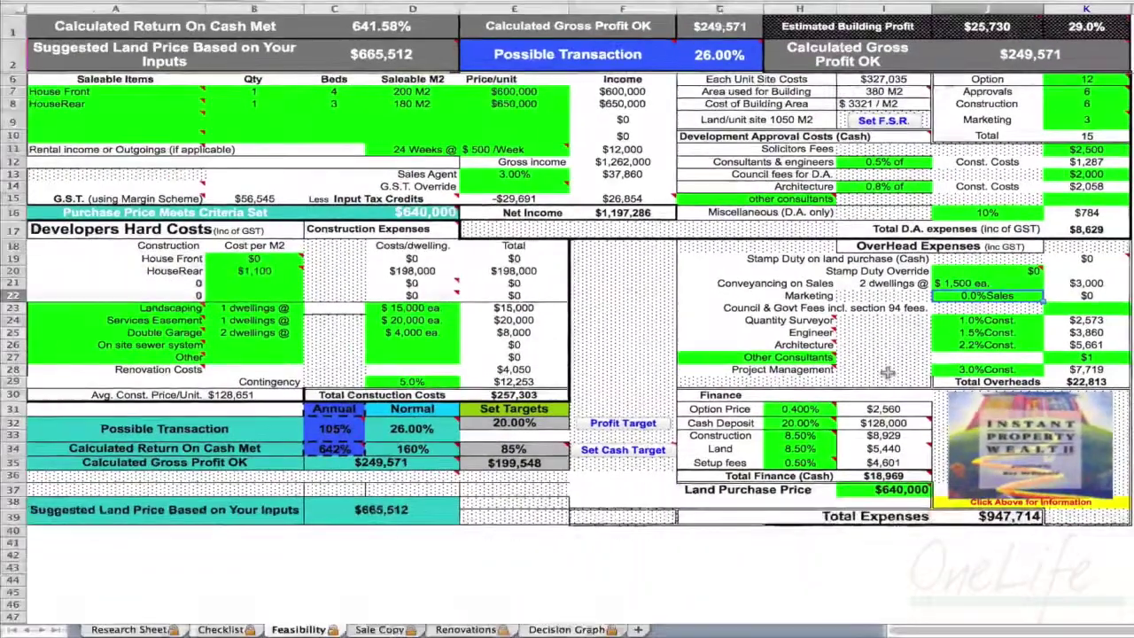
scroll(611, 507, up, 4)
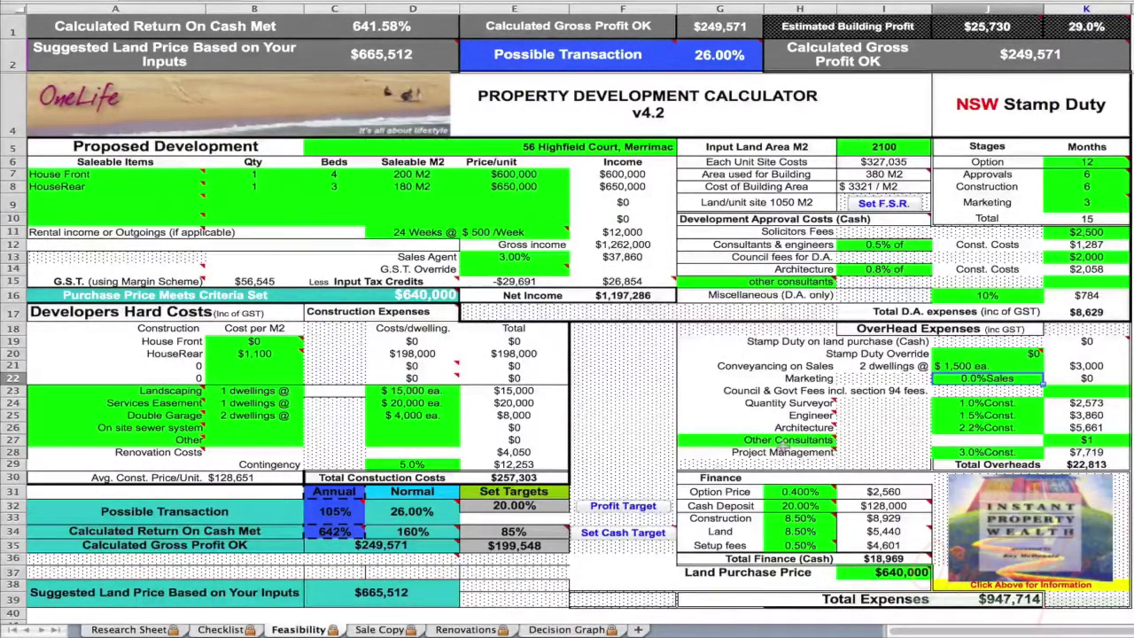
mouse_move(784, 448)
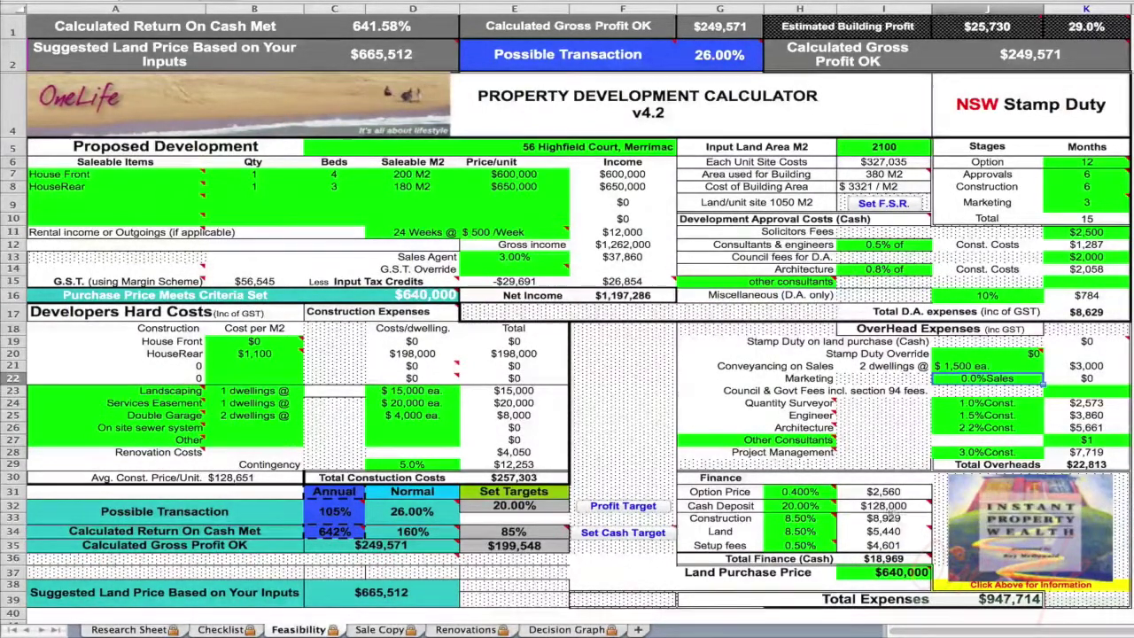
mouse_move(762, 545)
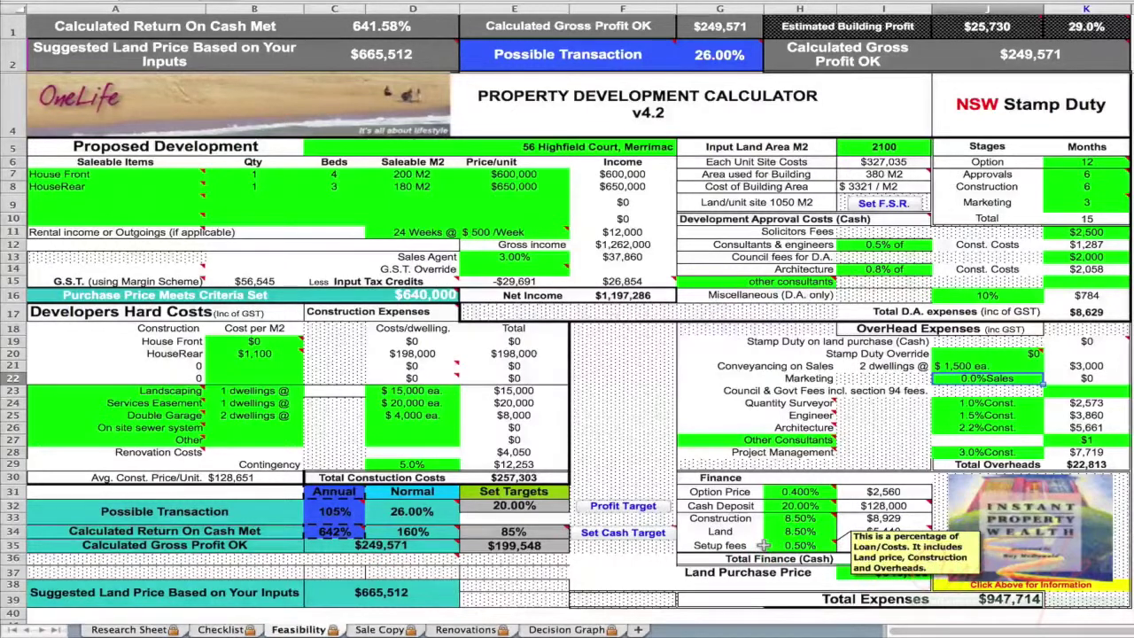